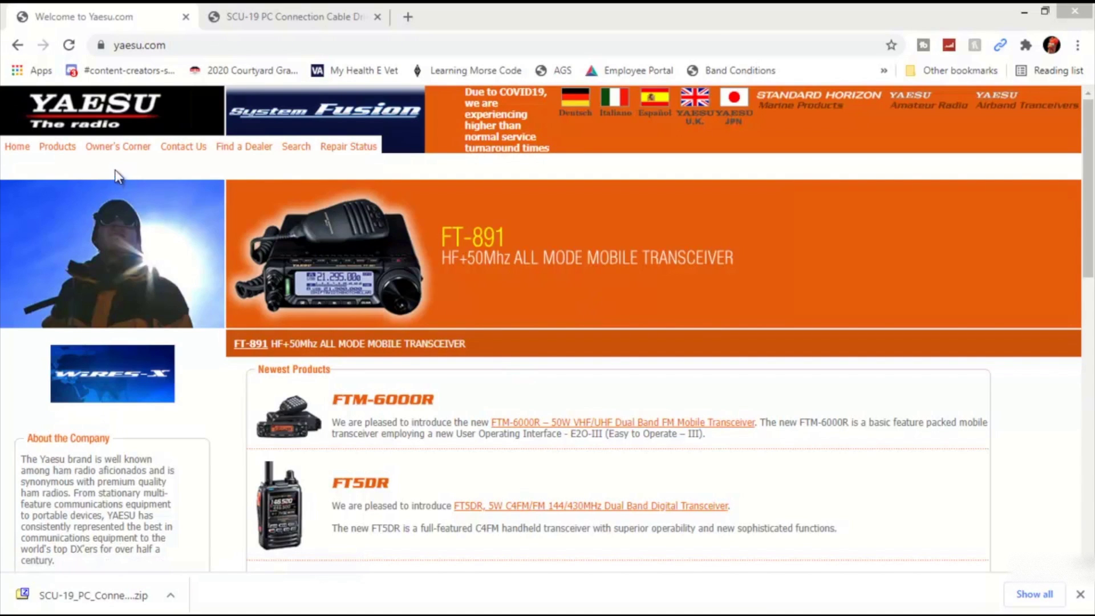
- Go to the FT5DR's Files page via VHF/UHF Handhelds and scroll to the Software downloads
{"action": "mouse_move", "coordinate": [57, 148]}
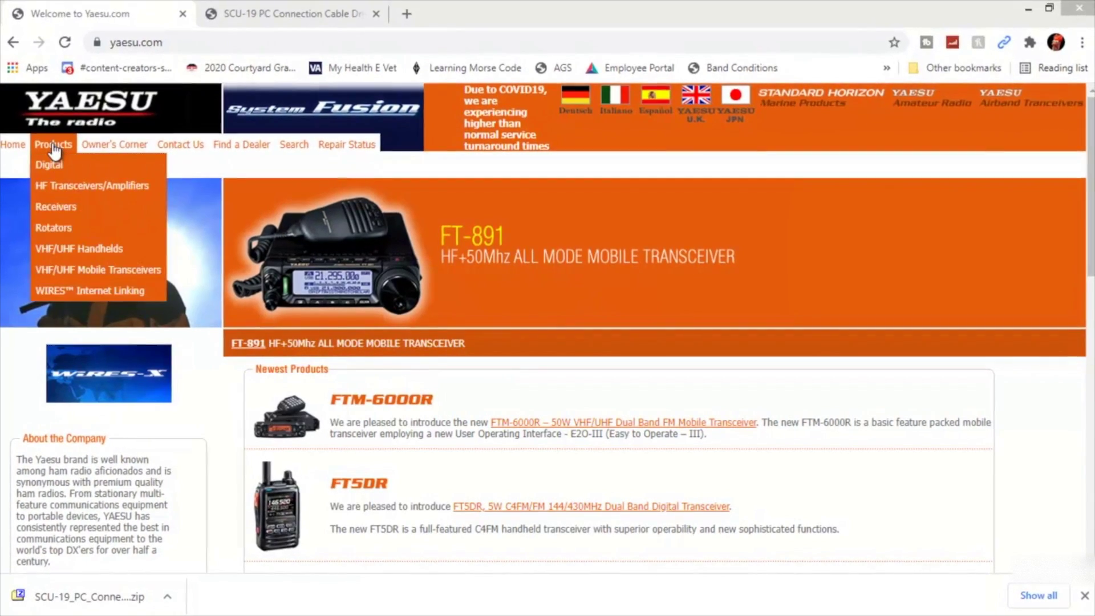
{"action": "left_click", "coordinate": [47, 250]}
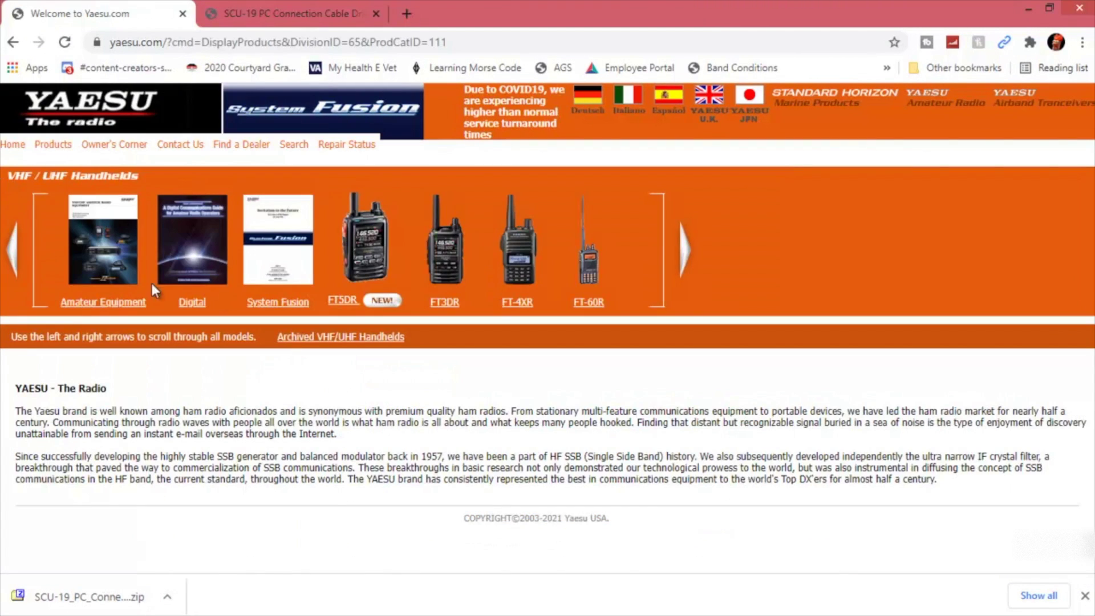
{"action": "left_click", "coordinate": [350, 256]}
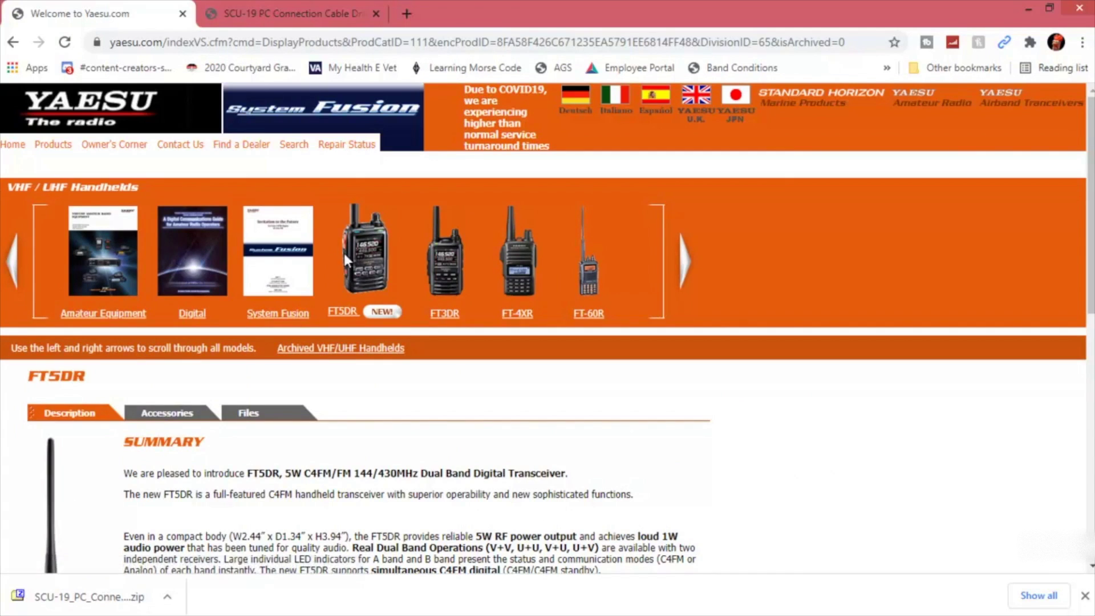
{"action": "left_click", "coordinate": [249, 414]}
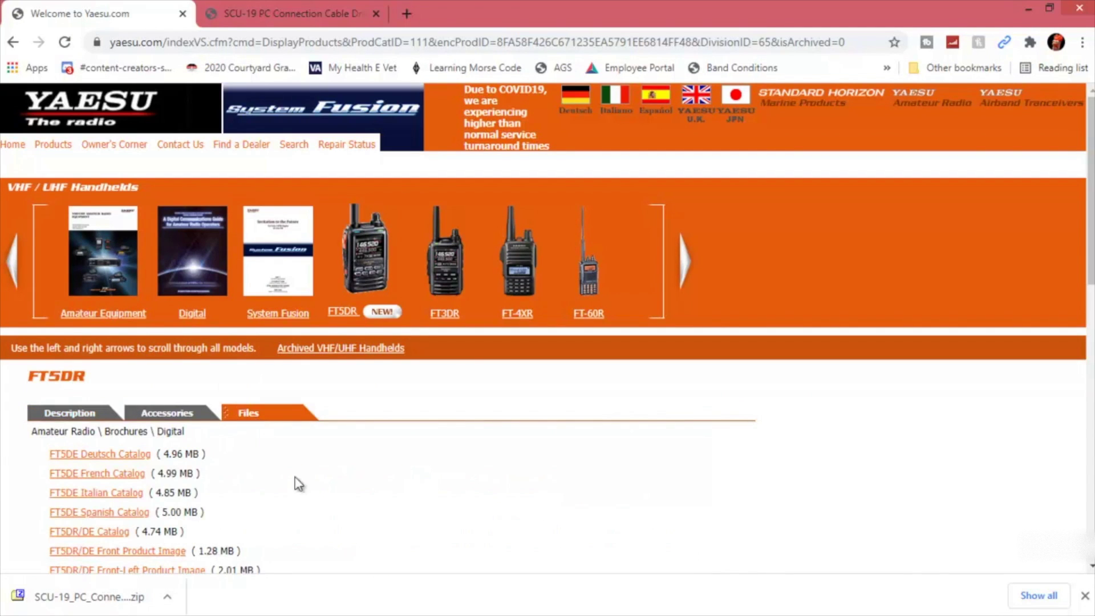
{"action": "scroll", "coordinate": [299, 484], "scroll_direction": "down", "scroll_amount": 15}
{"action": "scroll", "coordinate": [299, 483], "scroll_direction": "down", "scroll_amount": 2}
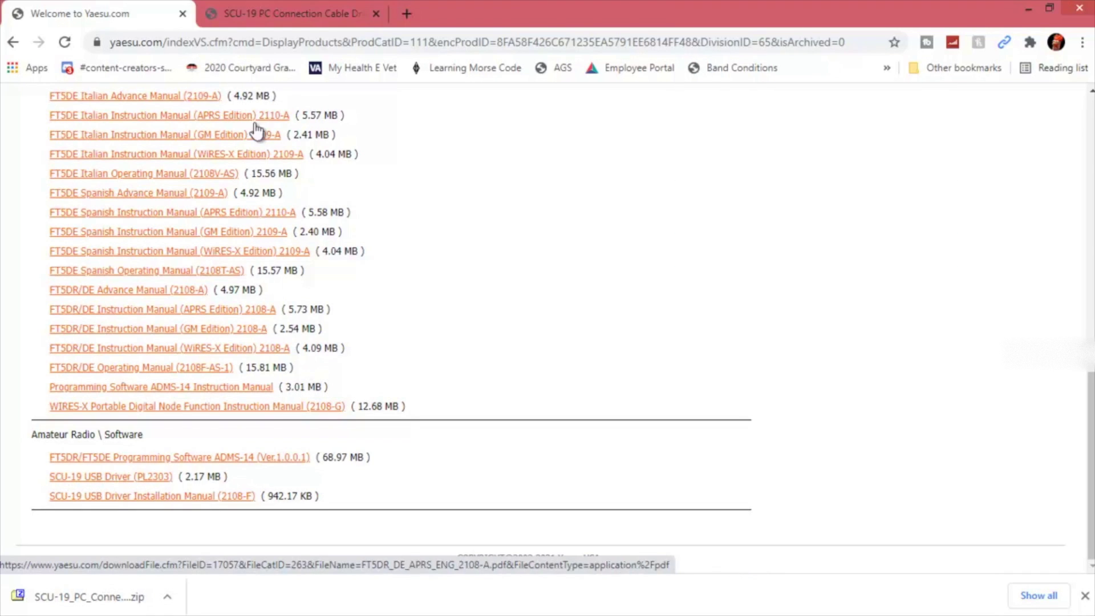
{"action": "left_click", "coordinate": [280, 11]}
- Scroll the SCU-19 driver manual PDF down to page 4, the Windows 8.1 installation instructions
{"action": "scroll", "coordinate": [474, 273], "scroll_direction": "down", "scroll_amount": 8}
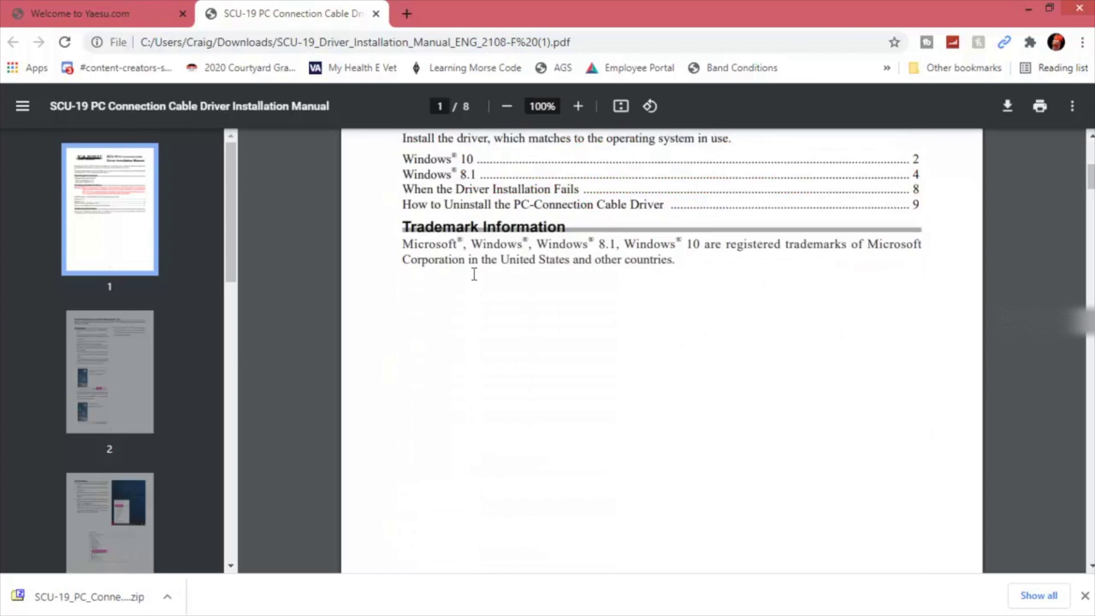
{"action": "scroll", "coordinate": [474, 274], "scroll_direction": "up", "scroll_amount": 8}
{"action": "scroll", "coordinate": [474, 272], "scroll_direction": "down", "scroll_amount": 3}
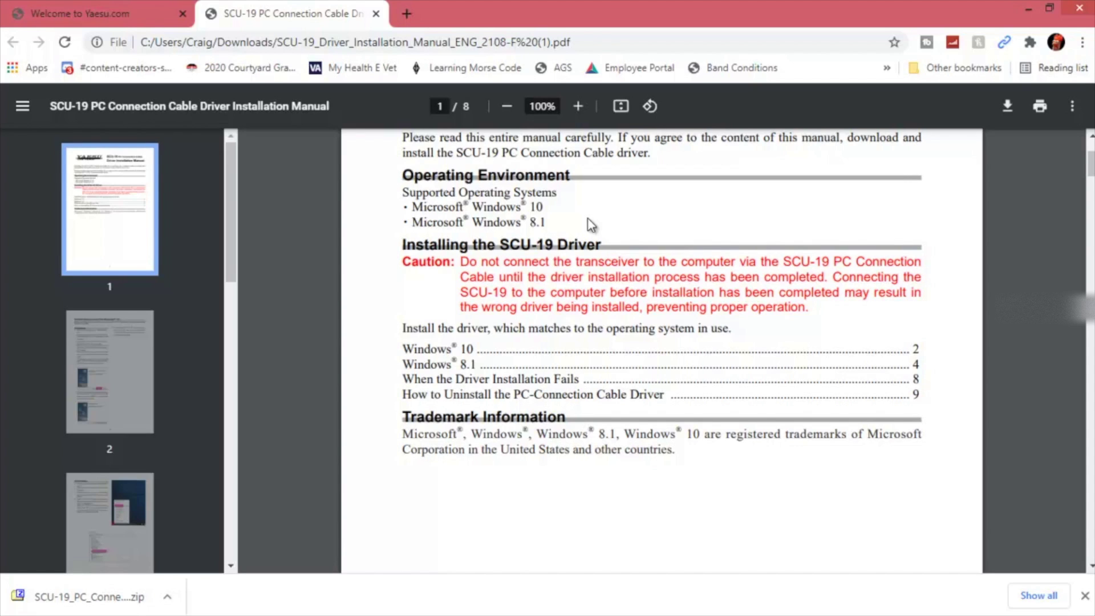
{"action": "scroll", "coordinate": [591, 225], "scroll_direction": "down", "scroll_amount": 15}
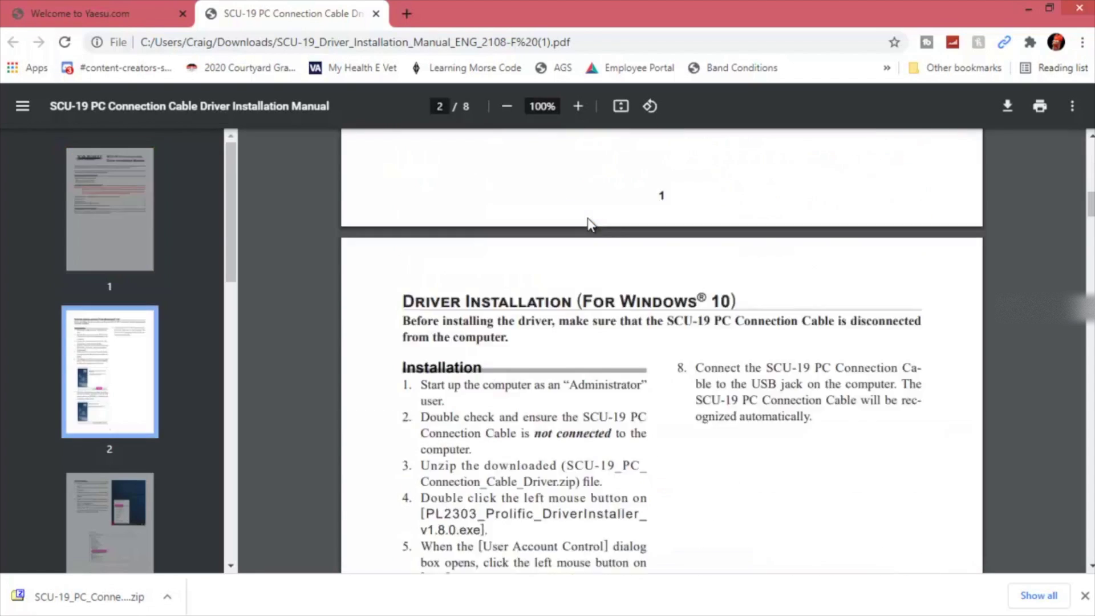
{"action": "scroll", "coordinate": [591, 226], "scroll_direction": "down", "scroll_amount": 15}
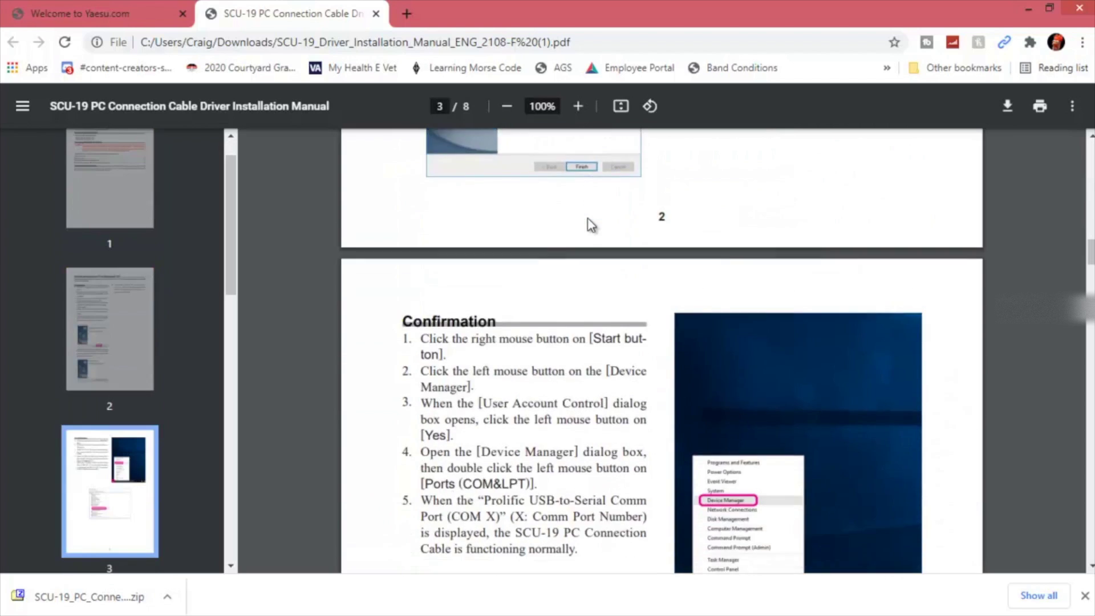
{"action": "scroll", "coordinate": [591, 225], "scroll_direction": "down", "scroll_amount": 15}
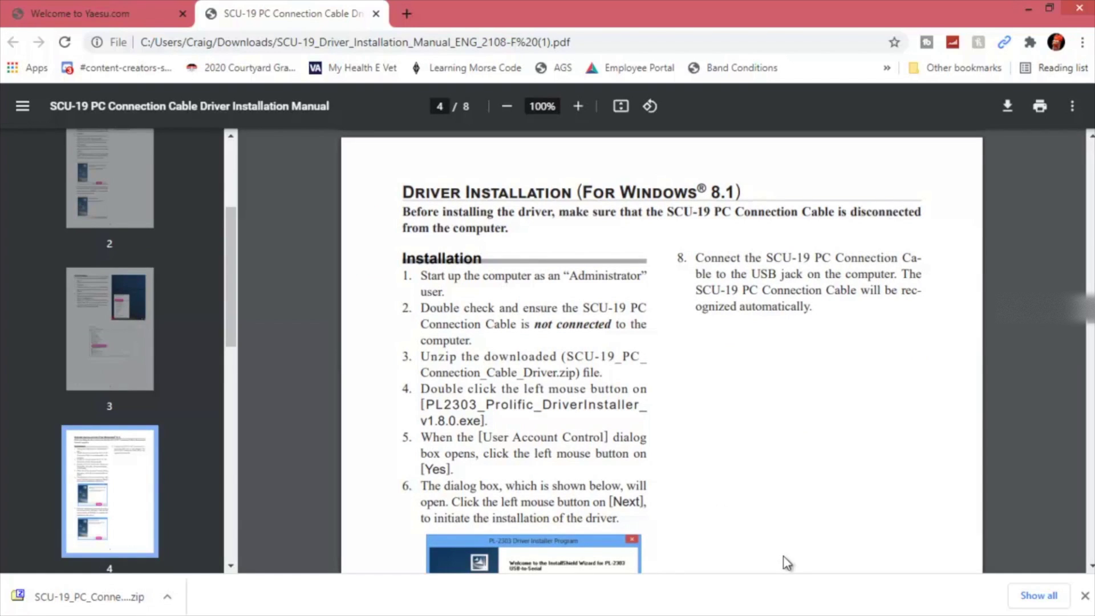
{"action": "mouse_move", "coordinate": [656, 613]}
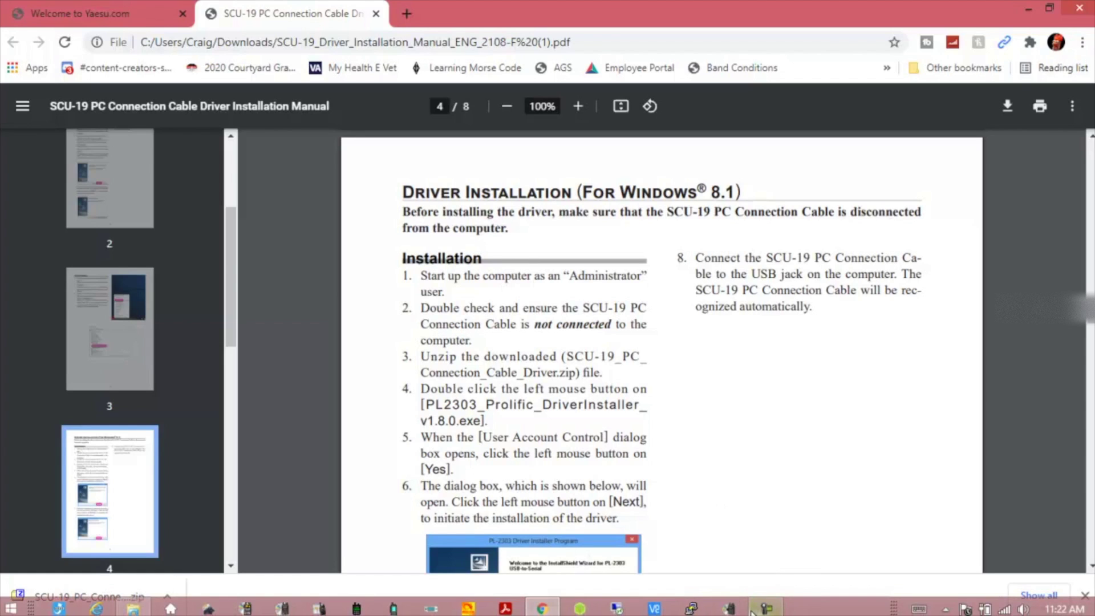
- Launch ADMS-14 and maximize both the programmer window and the untitled memory sheet
{"action": "left_click", "coordinate": [731, 609]}
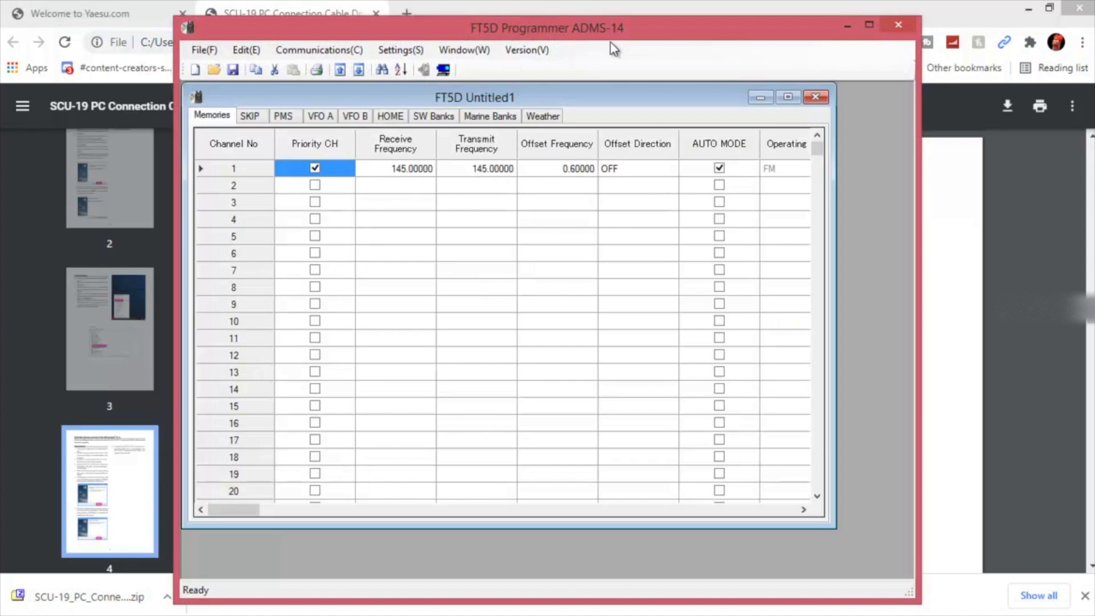
{"action": "double_click", "coordinate": [524, 22]}
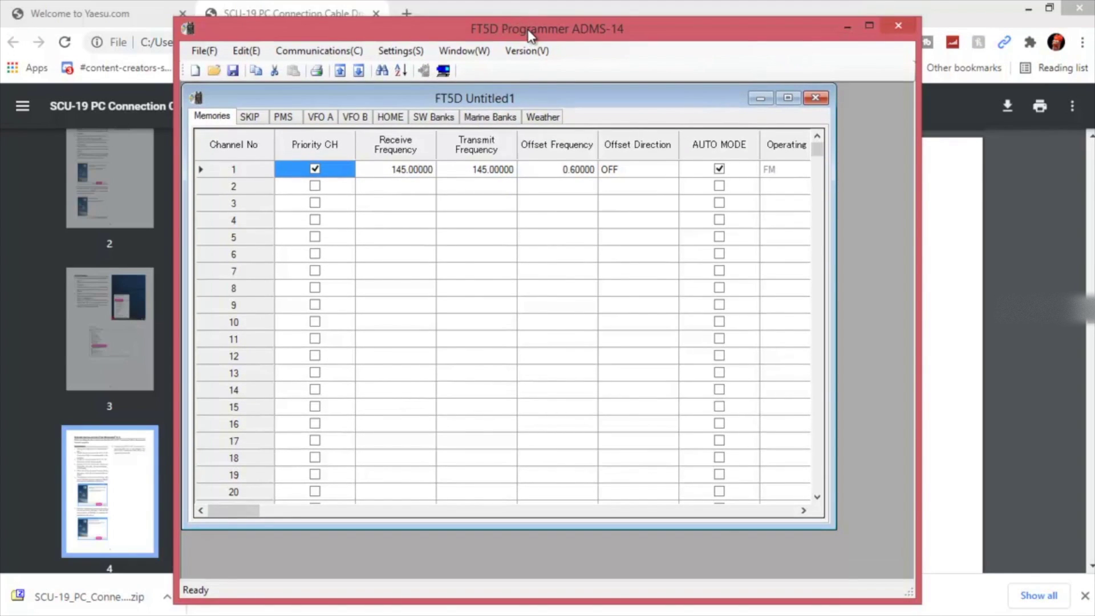
{"action": "double_click", "coordinate": [528, 30]}
{"action": "double_click", "coordinate": [488, 79]}
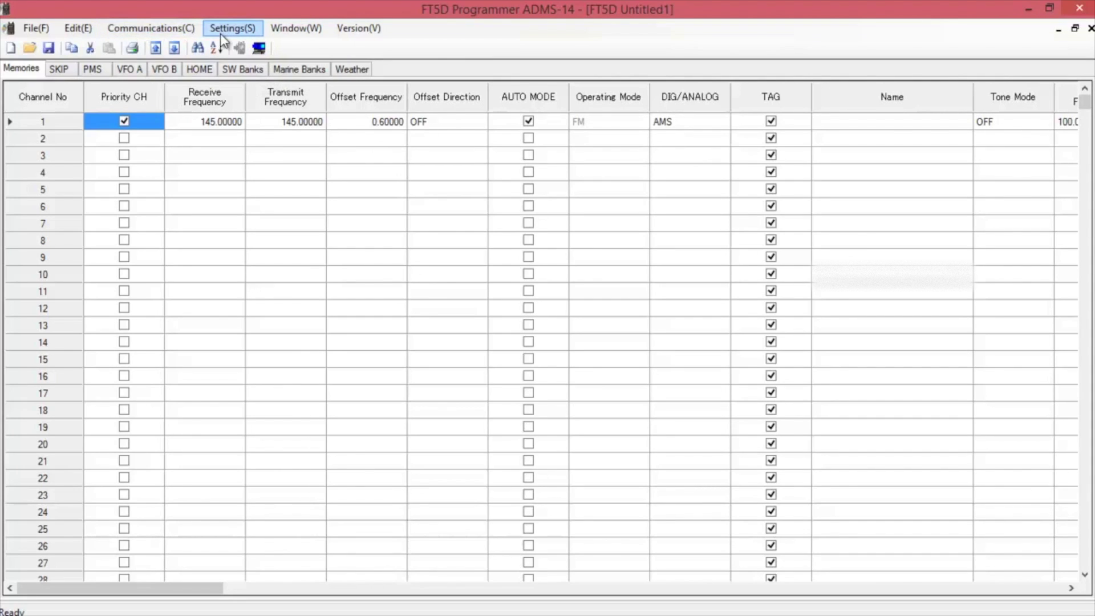
- Confirm COM4 as the radio's port in the COM port settings
{"action": "left_click", "coordinate": [187, 29]}
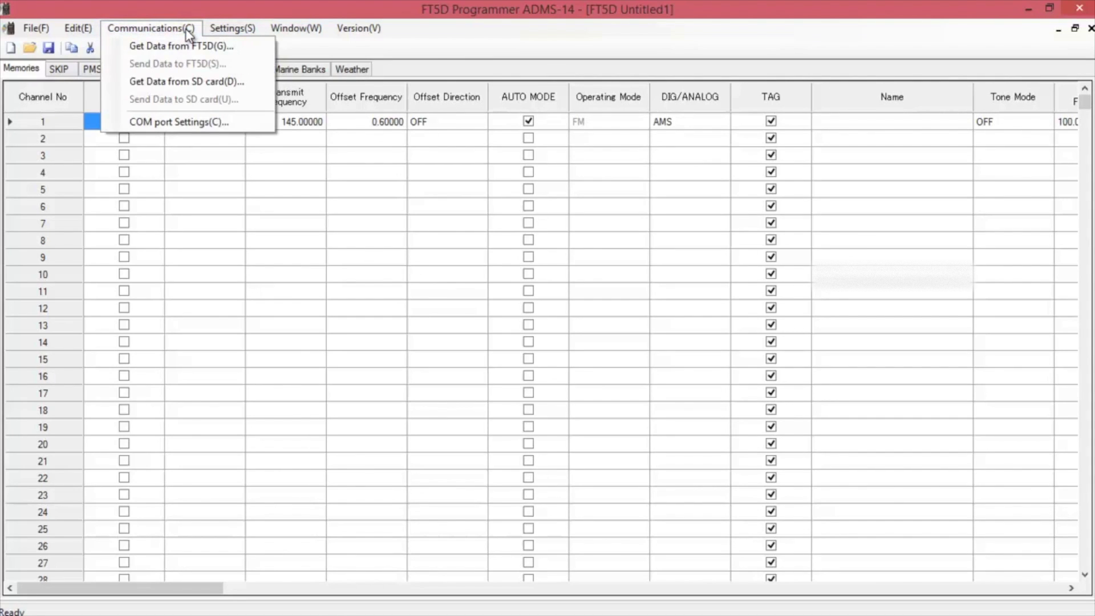
{"action": "left_click", "coordinate": [164, 122]}
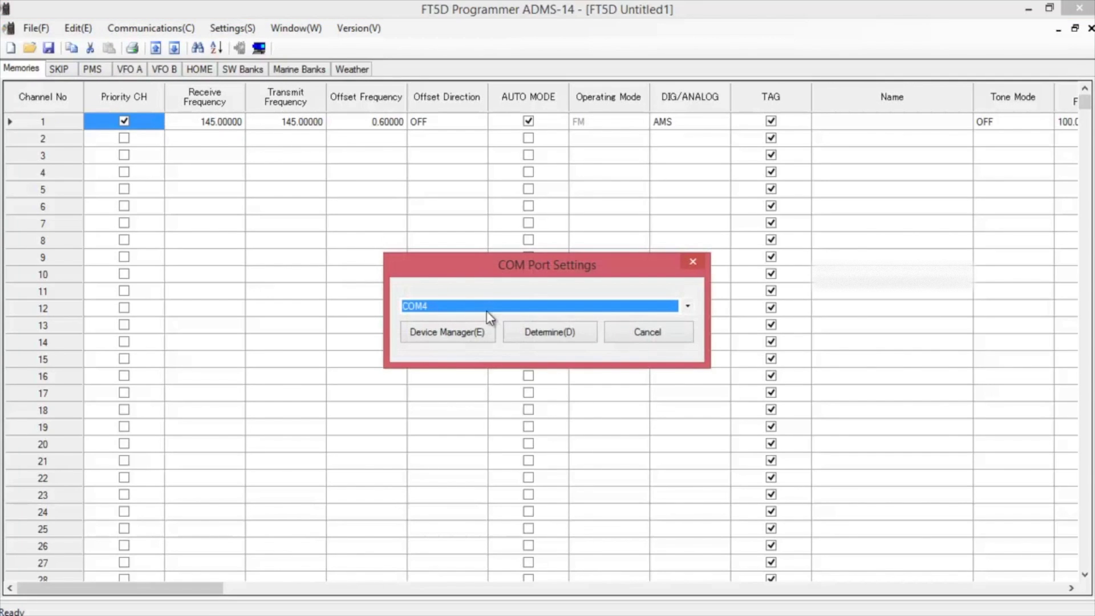
{"action": "left_click", "coordinate": [534, 335]}
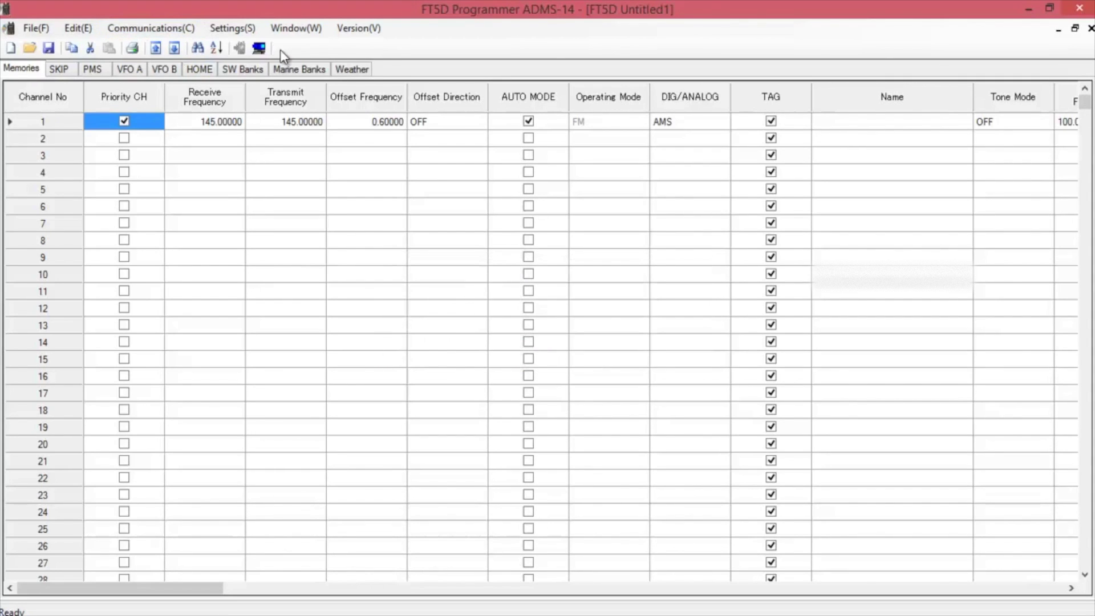
- Download the FT5D's data, which loads a 448.08000 -RPT TONE entry into channel 10
{"action": "left_click", "coordinate": [259, 48]}
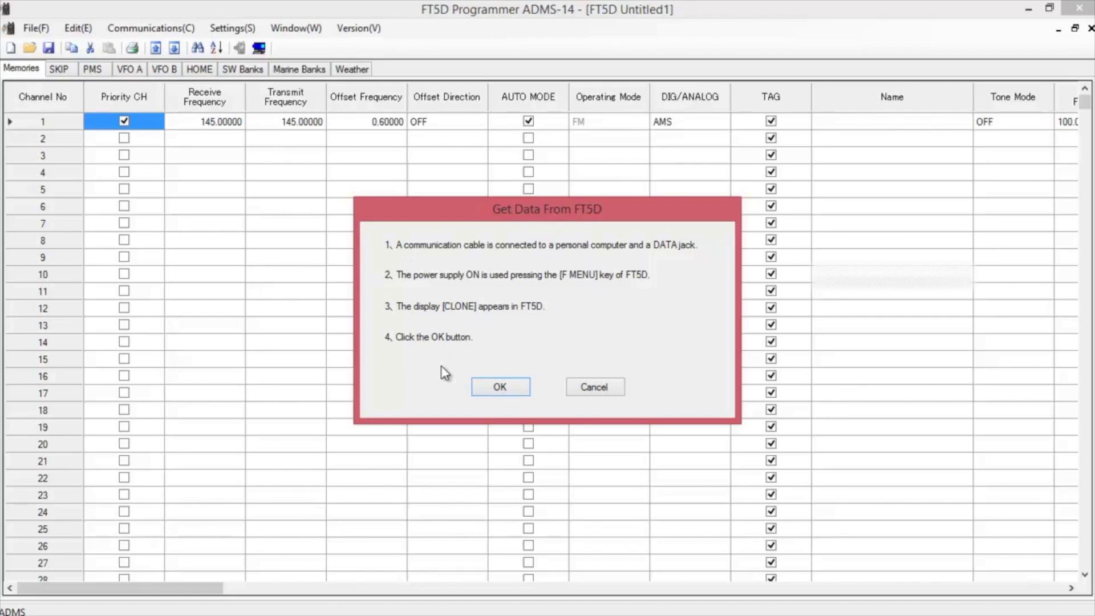
{"action": "left_click", "coordinate": [500, 387]}
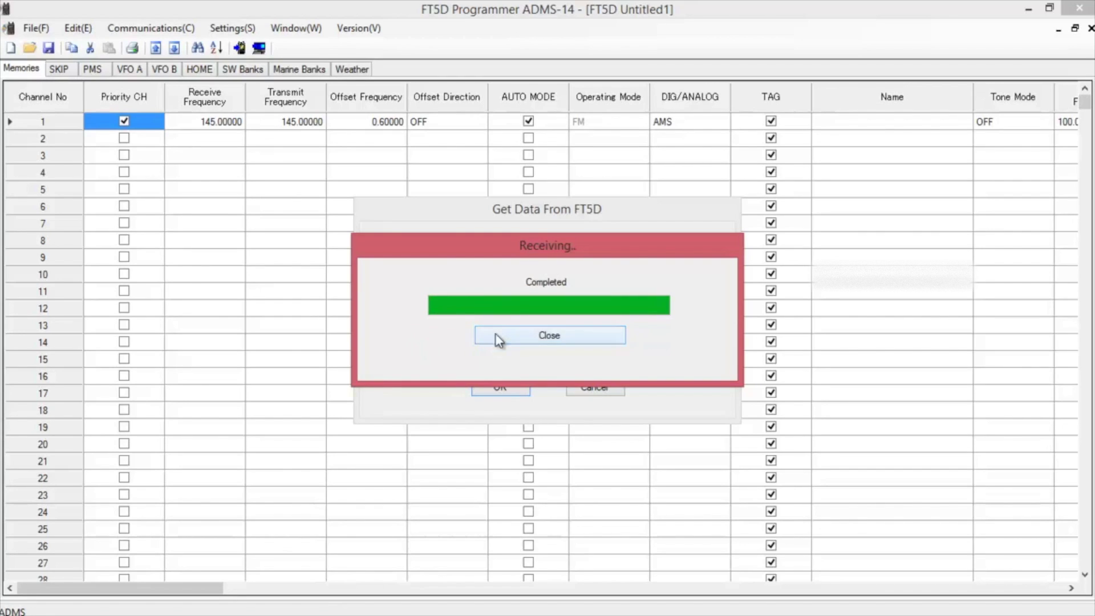
{"action": "left_click", "coordinate": [520, 337]}
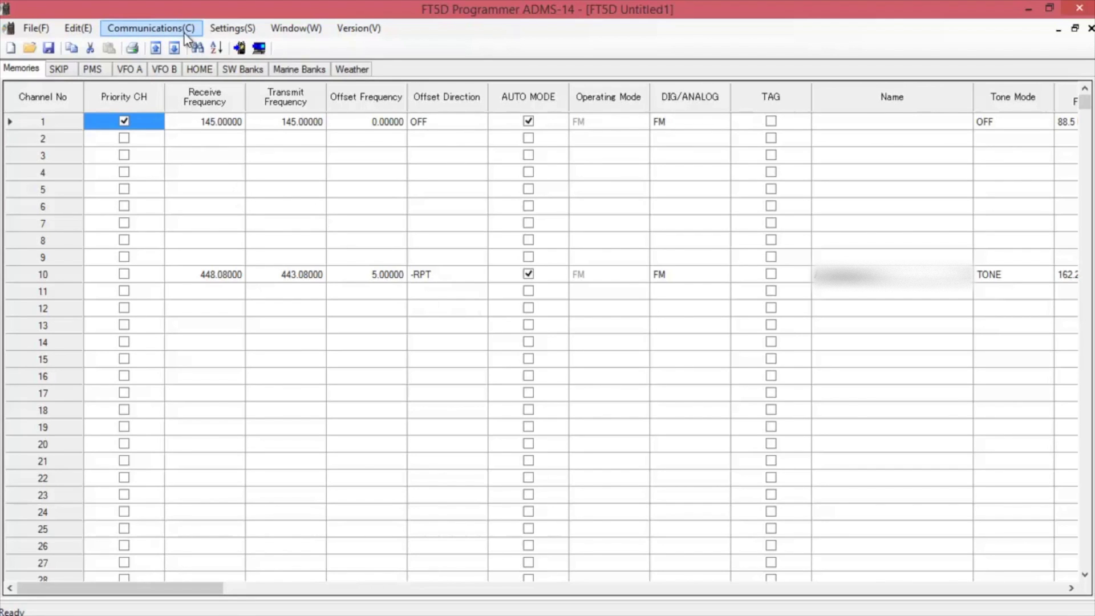
{"action": "left_click", "coordinate": [163, 29]}
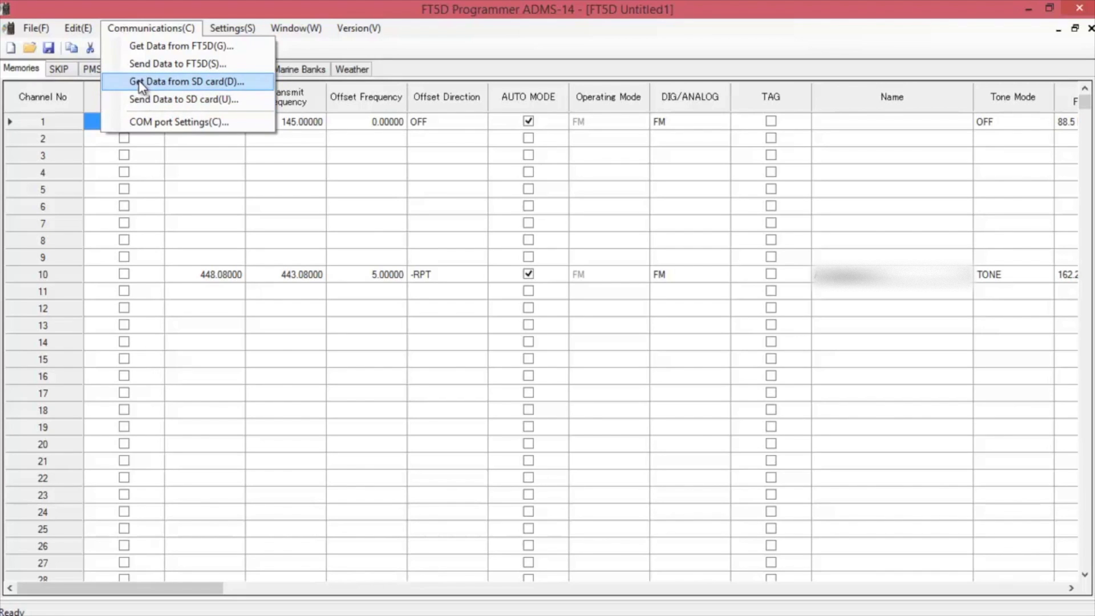
{"action": "left_click", "coordinate": [135, 28]}
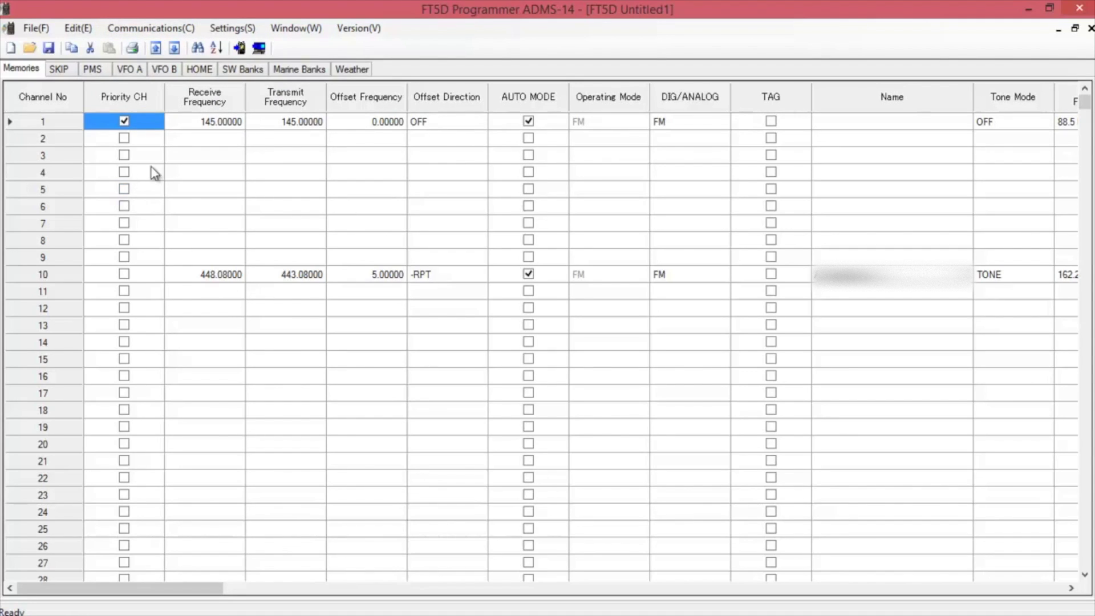
{"action": "left_click", "coordinate": [182, 142]}
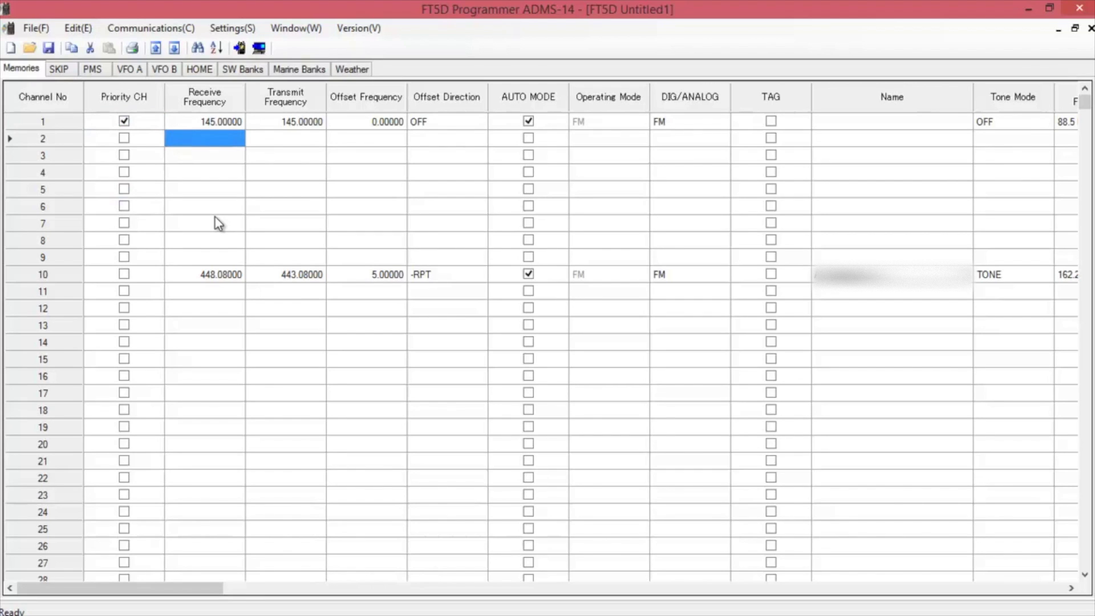
- Enter 146.520 in channel 2, name it 'National Calling', and review the row's columns
{"action": "type", "text": "146.520"}
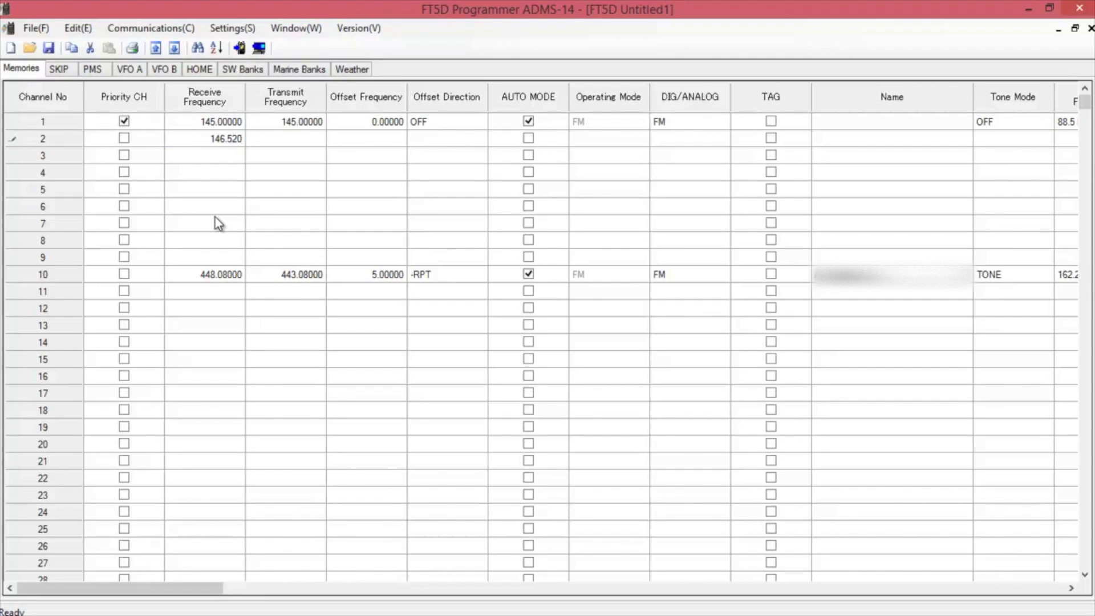
{"action": "left_click", "coordinate": [284, 142]}
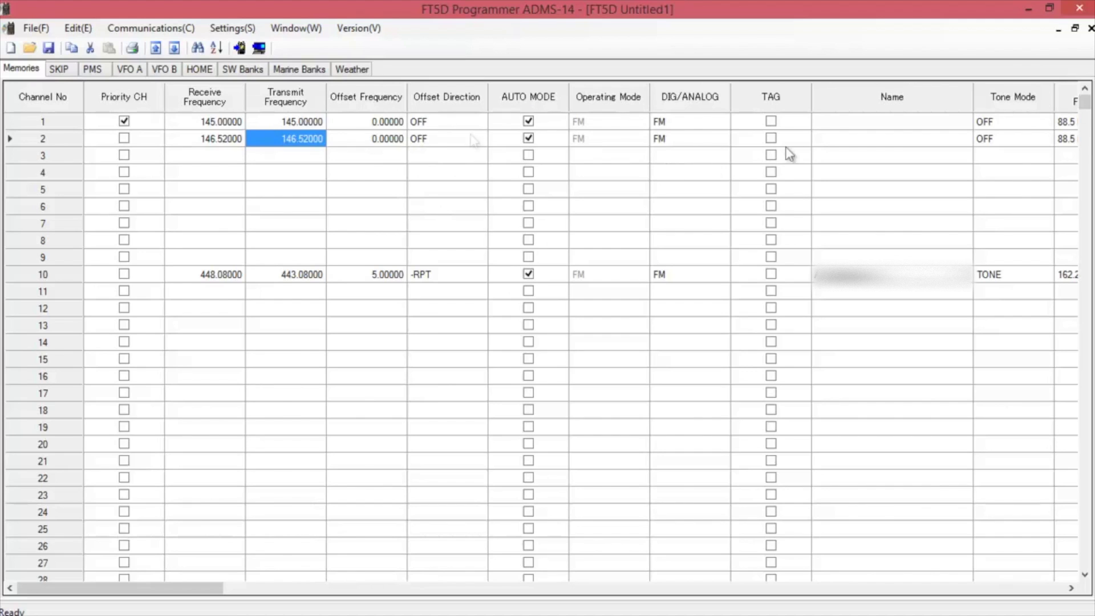
{"action": "left_click", "coordinate": [859, 143]}
{"action": "type", "text": "National Calling"}
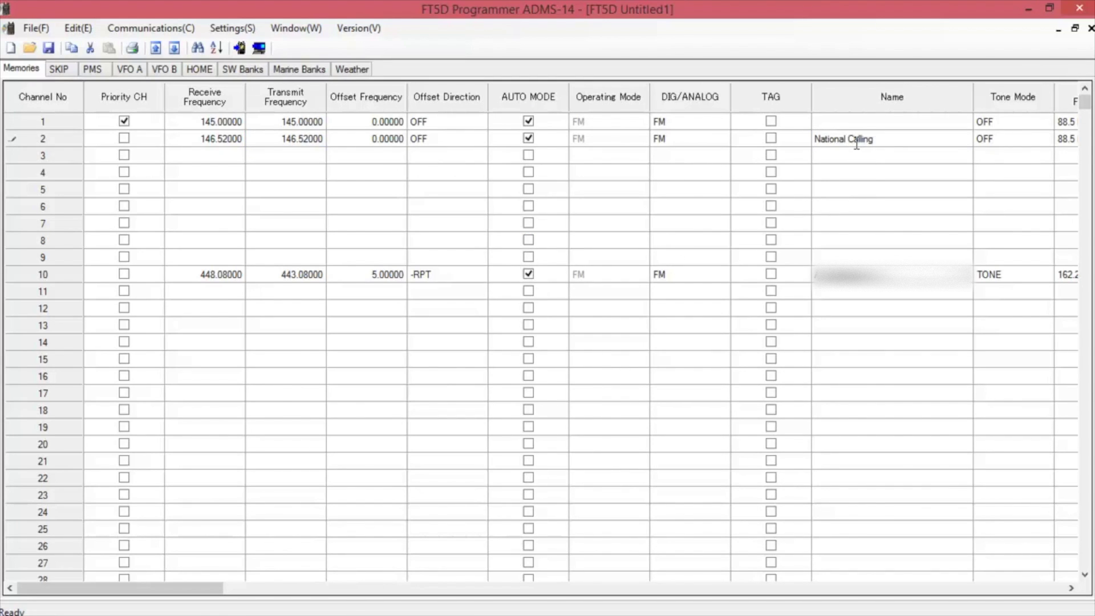
{"action": "left_click_drag", "start_coordinate": [163, 588], "coordinate": [296, 603]}
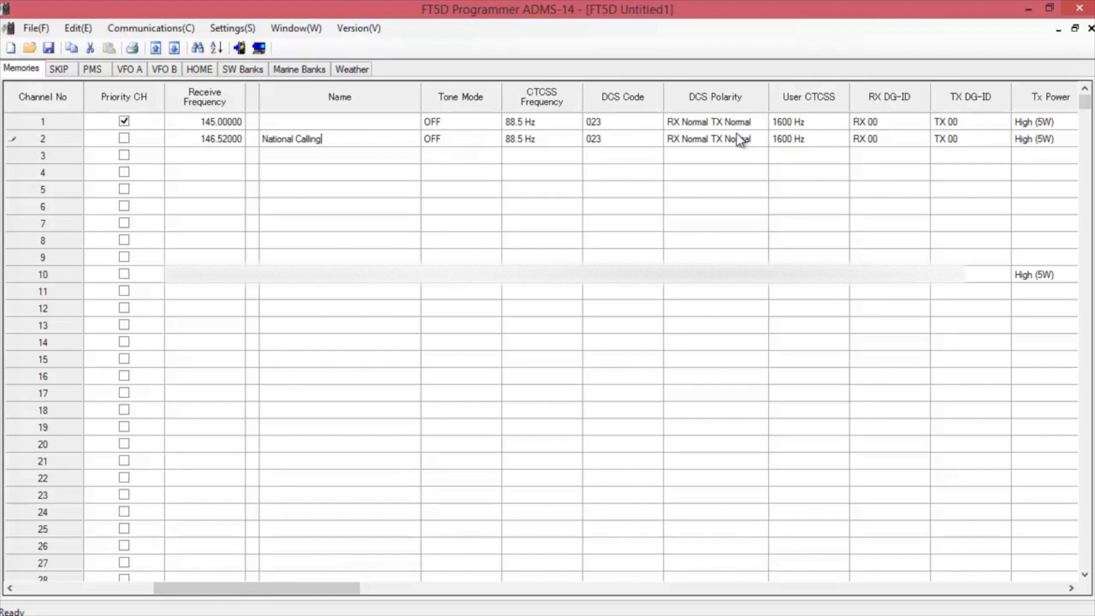
{"action": "left_click_drag", "start_coordinate": [183, 589], "coordinate": [268, 587]}
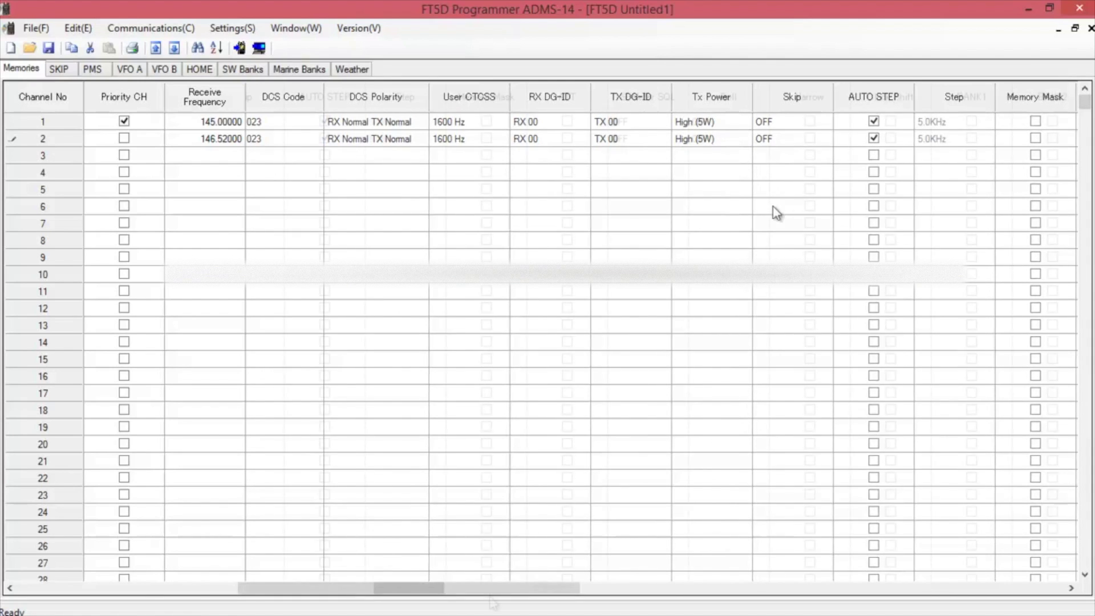
{"action": "left_click_drag", "start_coordinate": [357, 589], "coordinate": [596, 593]}
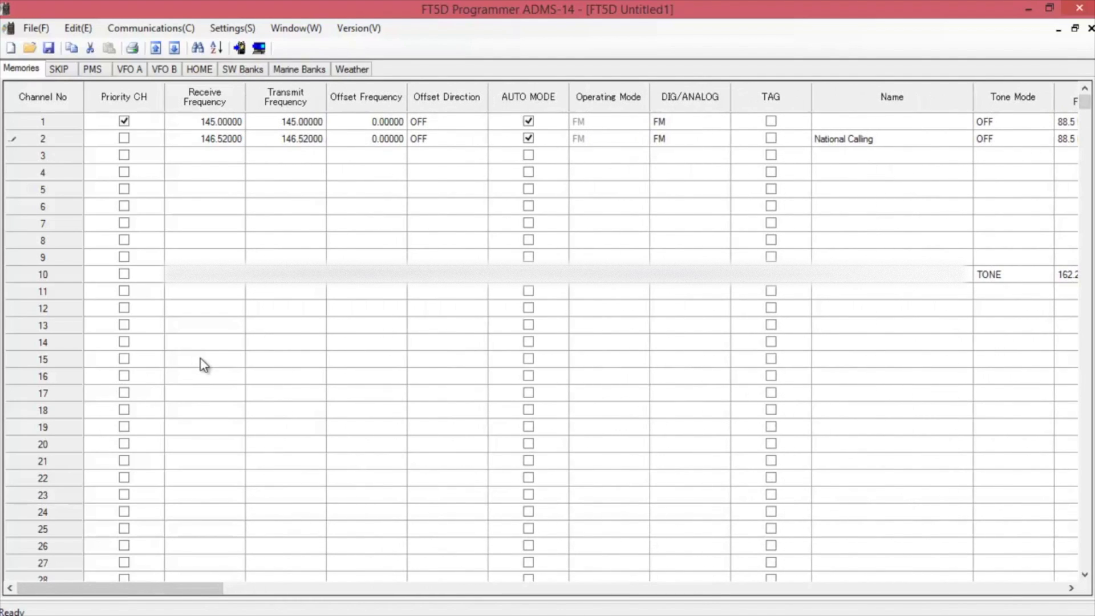
{"action": "left_click", "coordinate": [204, 359]}
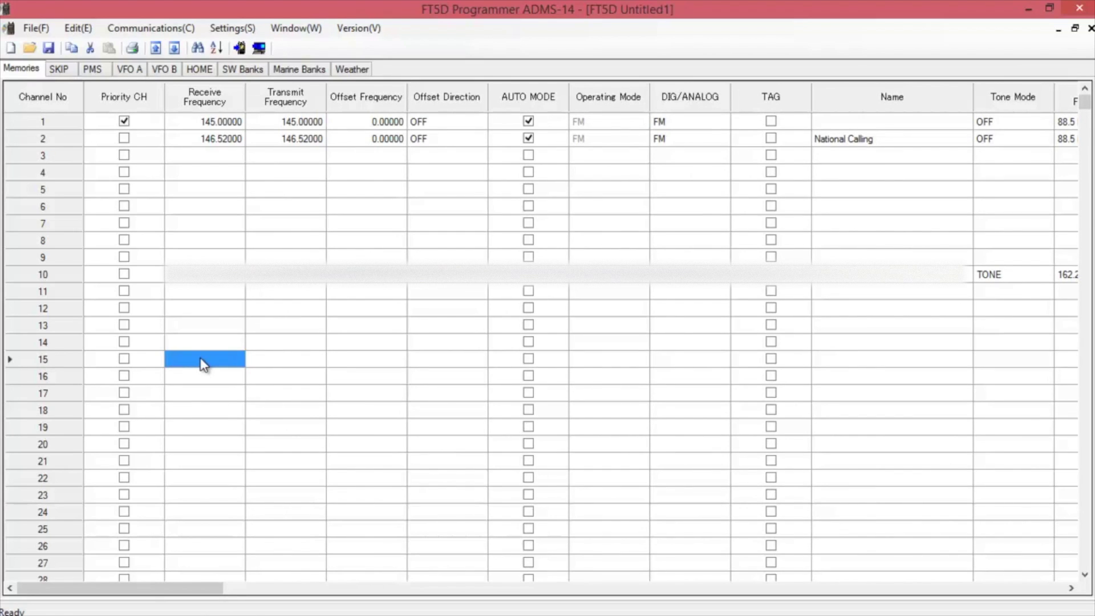
- Give channel 15 a 145.220 receive frequency with auto -RPT offset and name it CLARA
{"action": "type", "text": "145.220"}
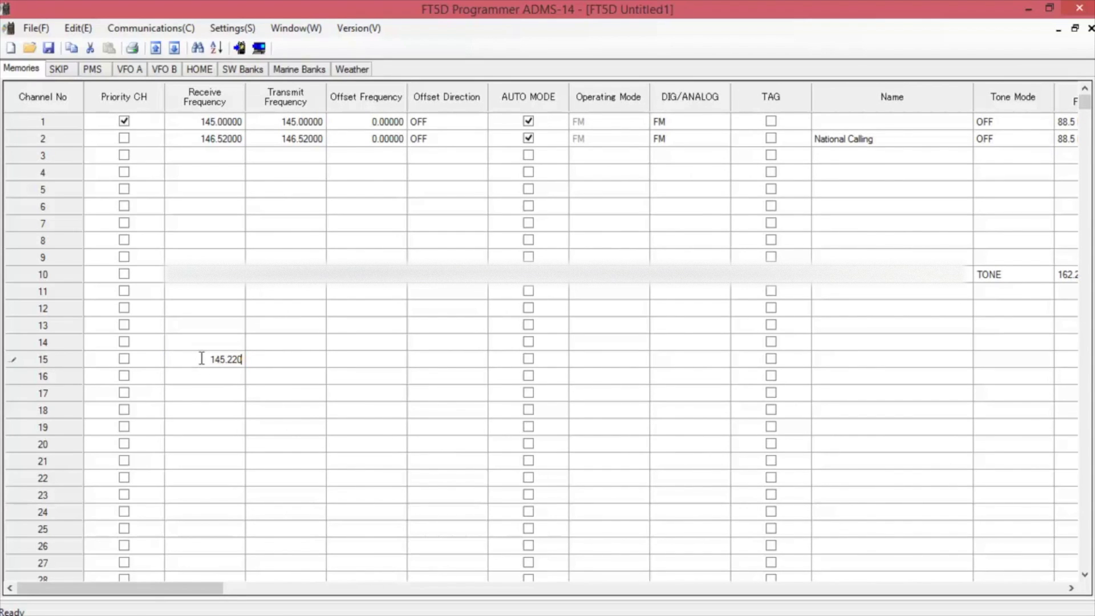
{"action": "left_click", "coordinate": [317, 361]}
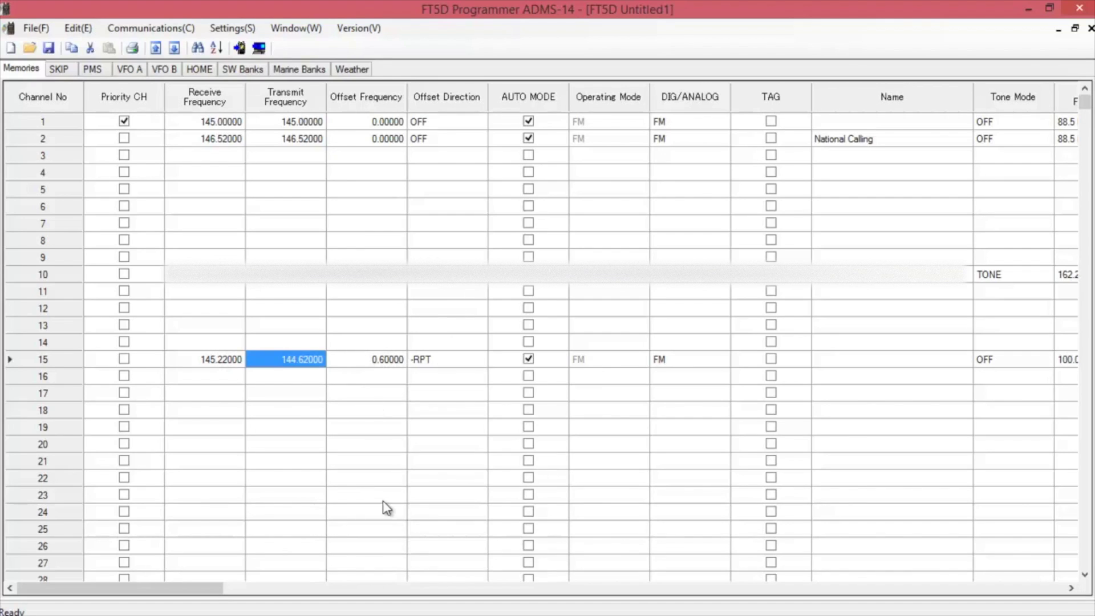
{"action": "left_click", "coordinate": [255, 587]}
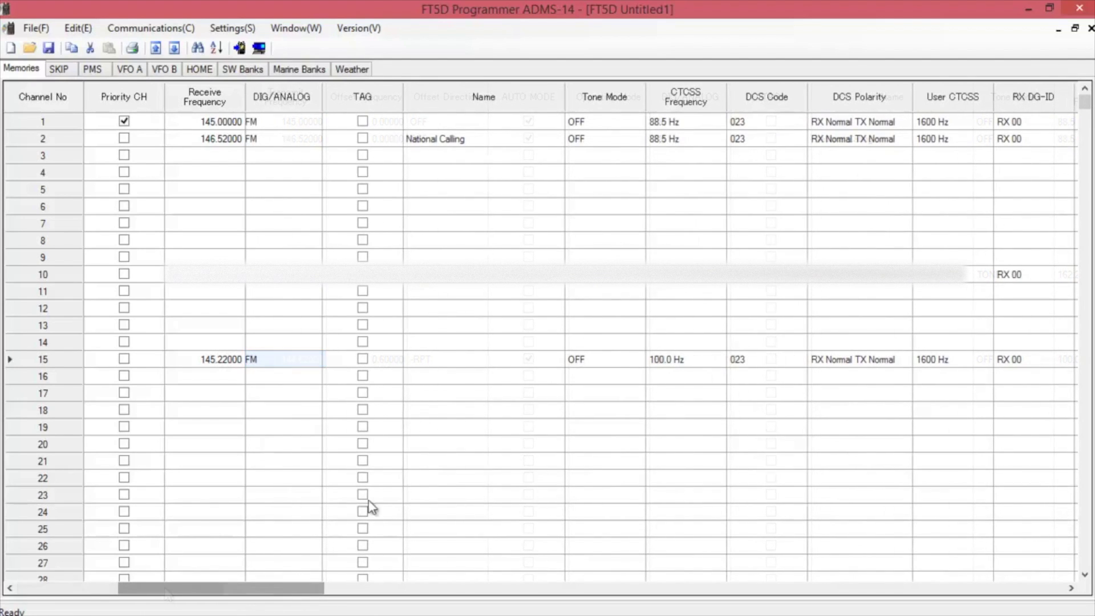
{"action": "left_click", "coordinate": [419, 355]}
{"action": "type", "text": "C"}
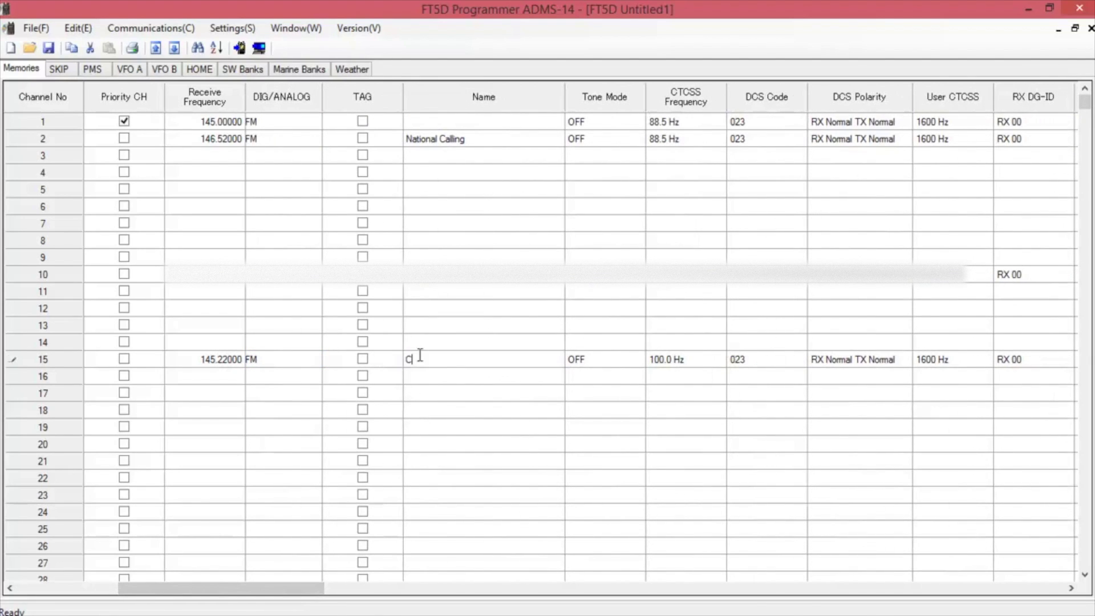
{"action": "type", "text": "LARA"}
{"action": "left_click_drag", "start_coordinate": [265, 589], "coordinate": [323, 596]}
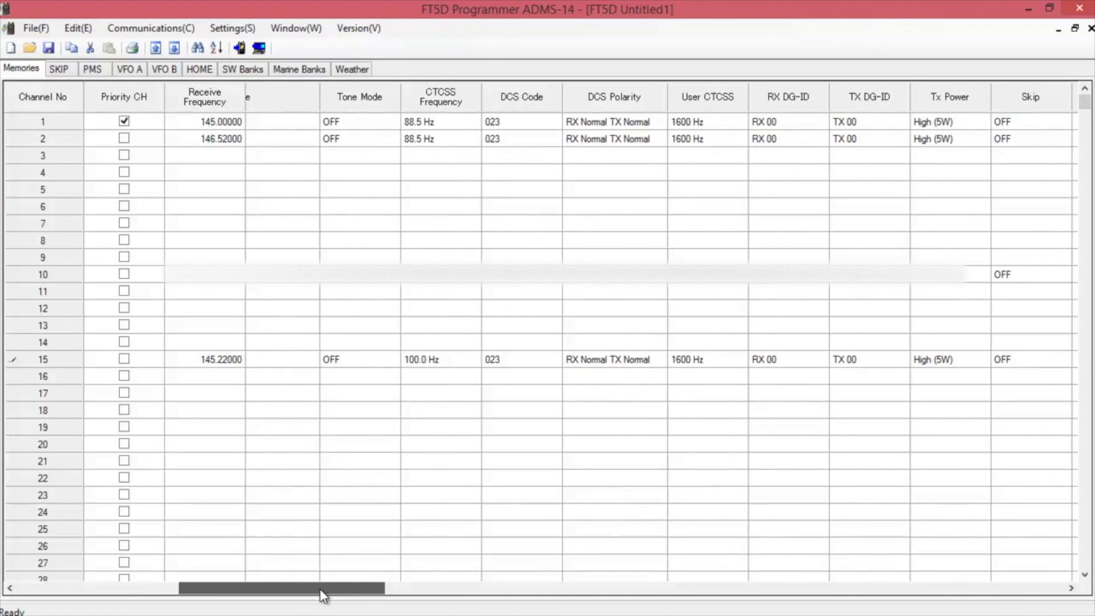
- Set channel 15's tone mode to TONE with a 103.5 Hz CTCSS tone
{"action": "left_click", "coordinate": [367, 359]}
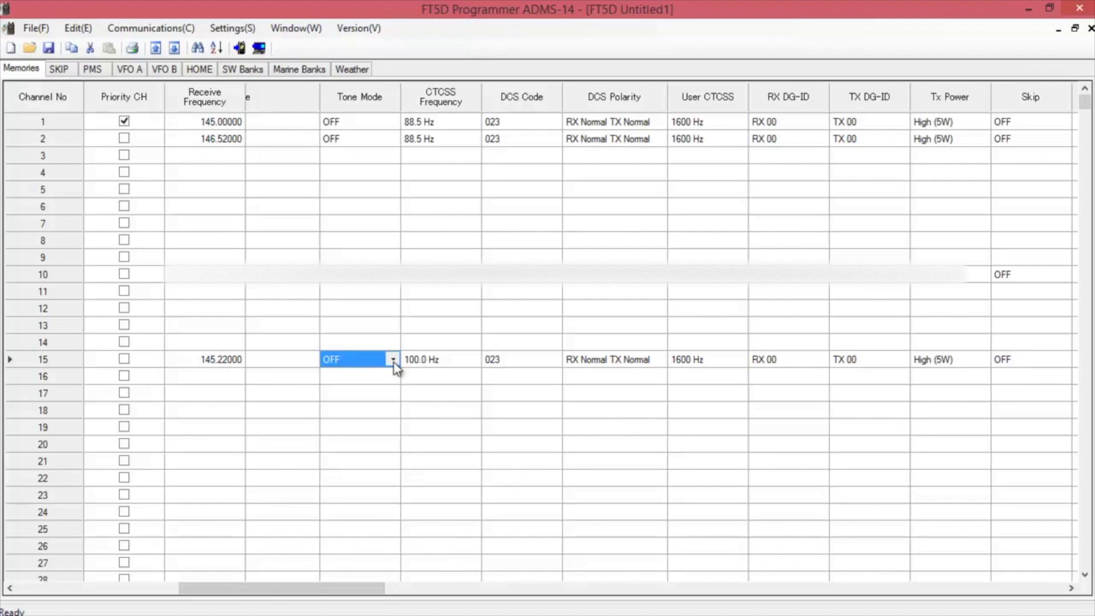
{"action": "left_click", "coordinate": [393, 361]}
{"action": "left_click", "coordinate": [377, 381]}
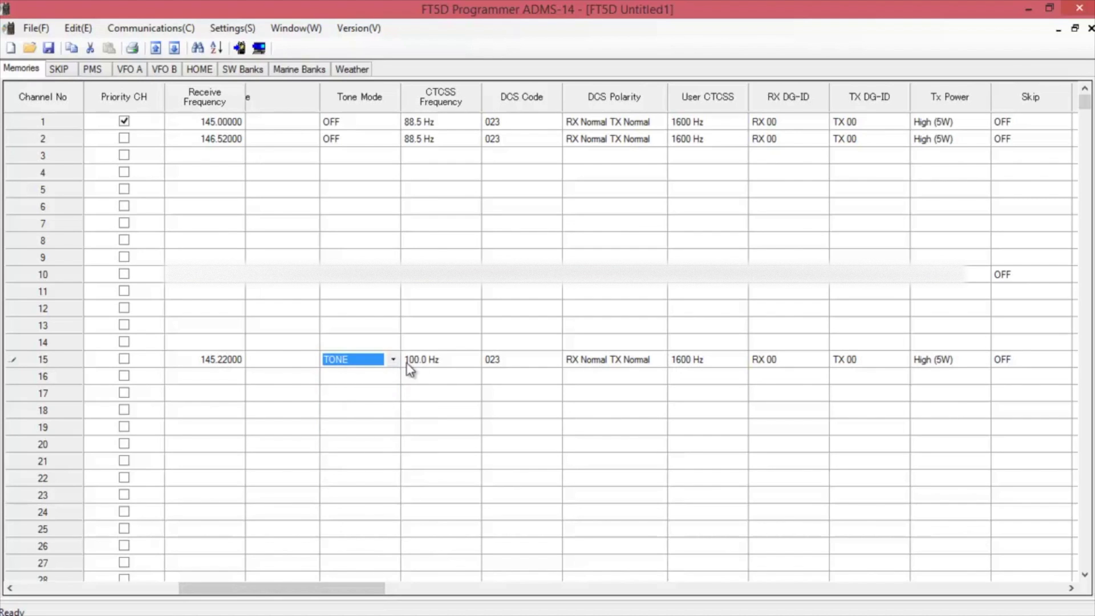
{"action": "left_click", "coordinate": [443, 364]}
{"action": "left_click", "coordinate": [475, 359]}
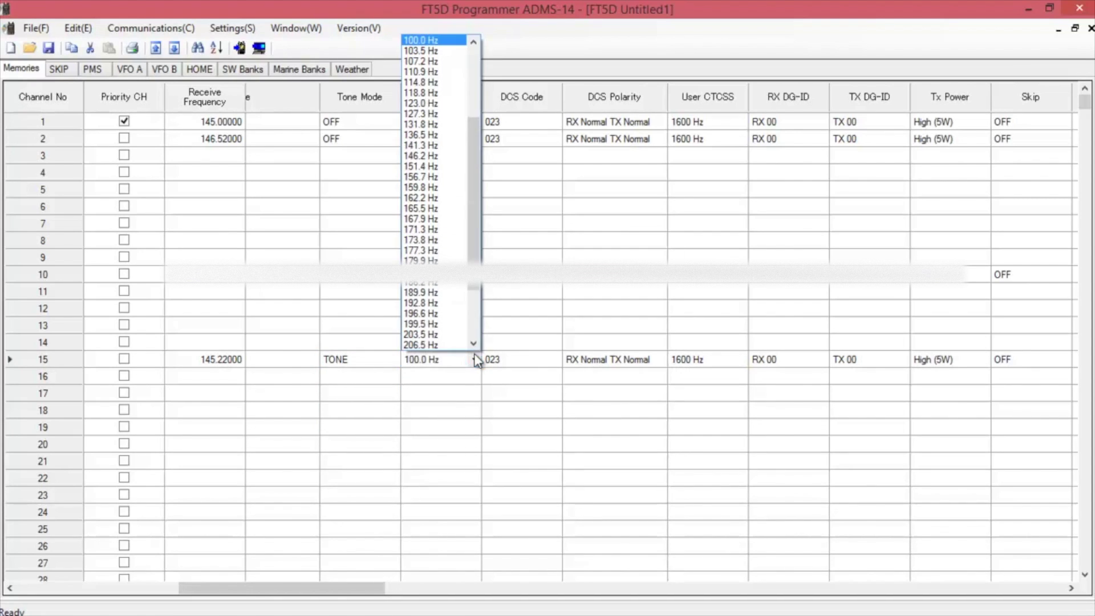
{"action": "left_click", "coordinate": [425, 51]}
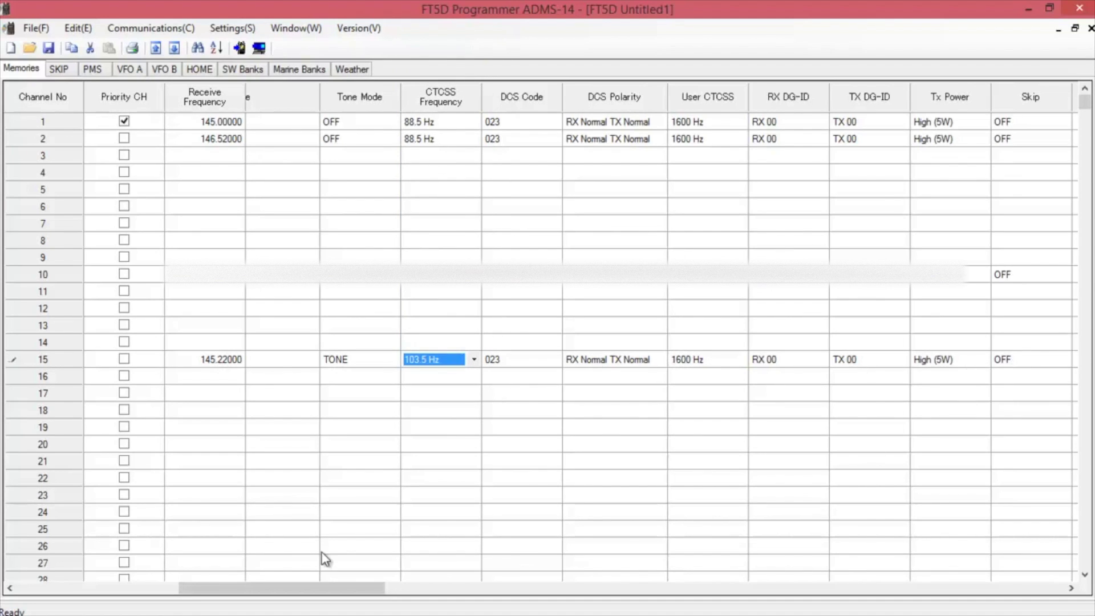
{"action": "left_click_drag", "start_coordinate": [237, 587], "coordinate": [46, 577]}
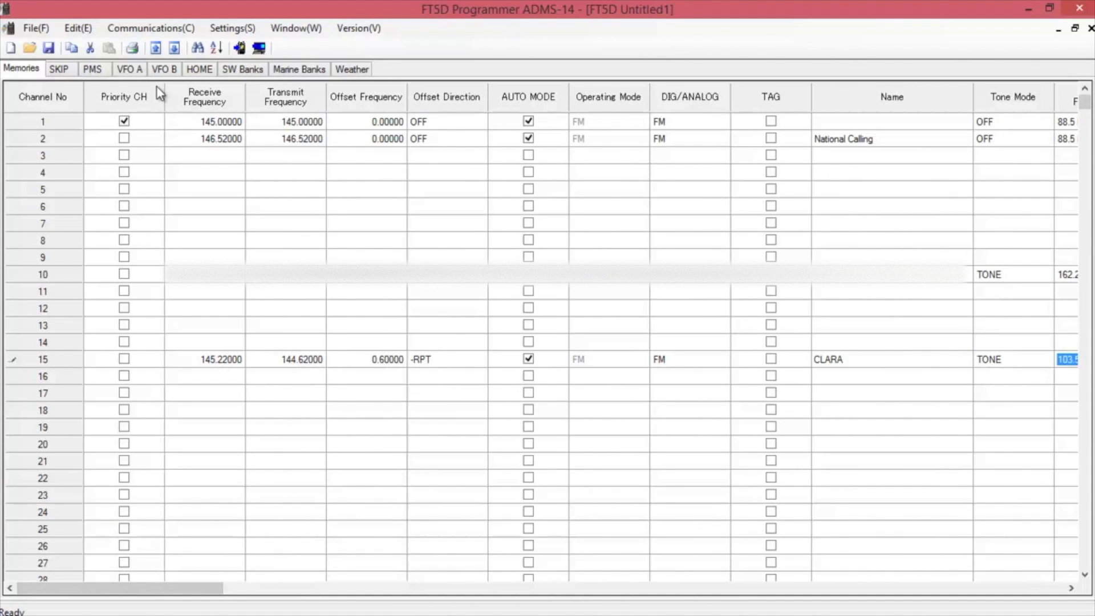
{"action": "left_click", "coordinate": [242, 30]}
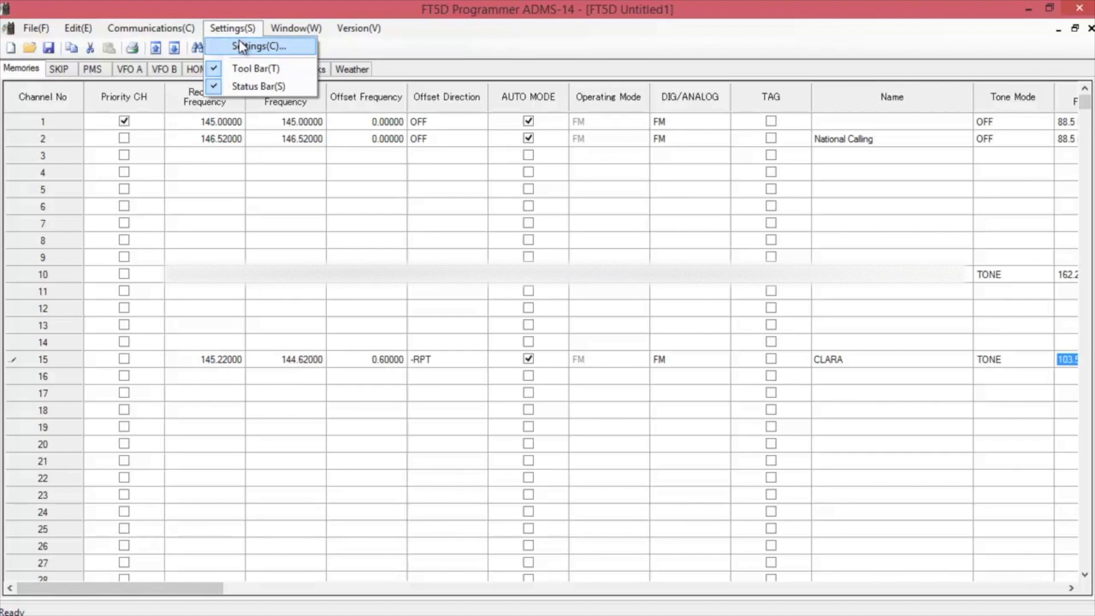
- In SetMode, keep compass at HEADING UP, Band Scope at 39ch and opening message Message
{"action": "left_click", "coordinate": [239, 43]}
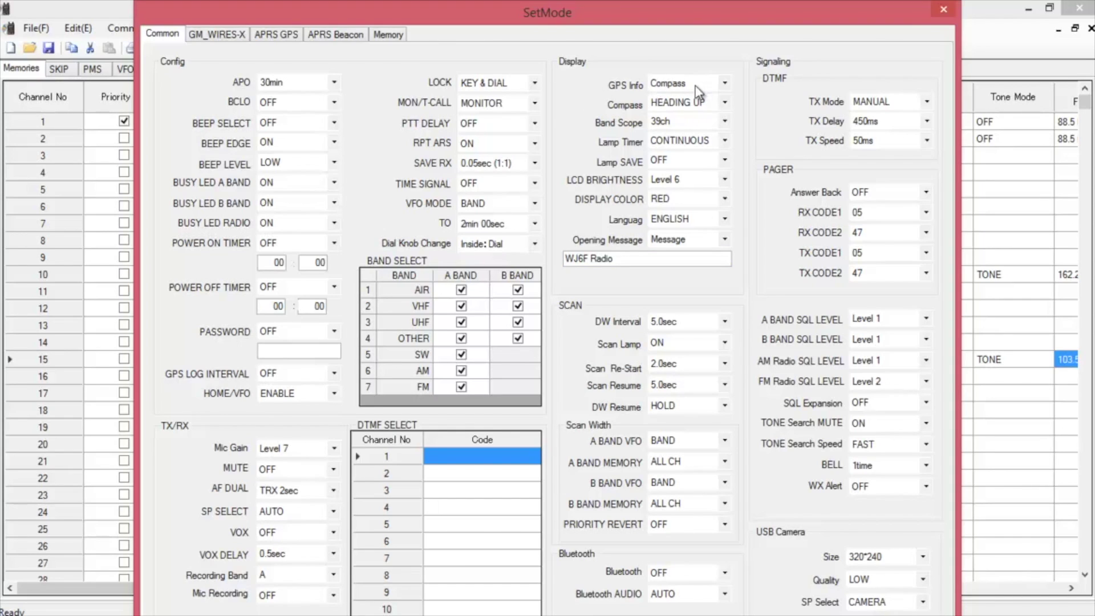
{"action": "left_click", "coordinate": [727, 101]}
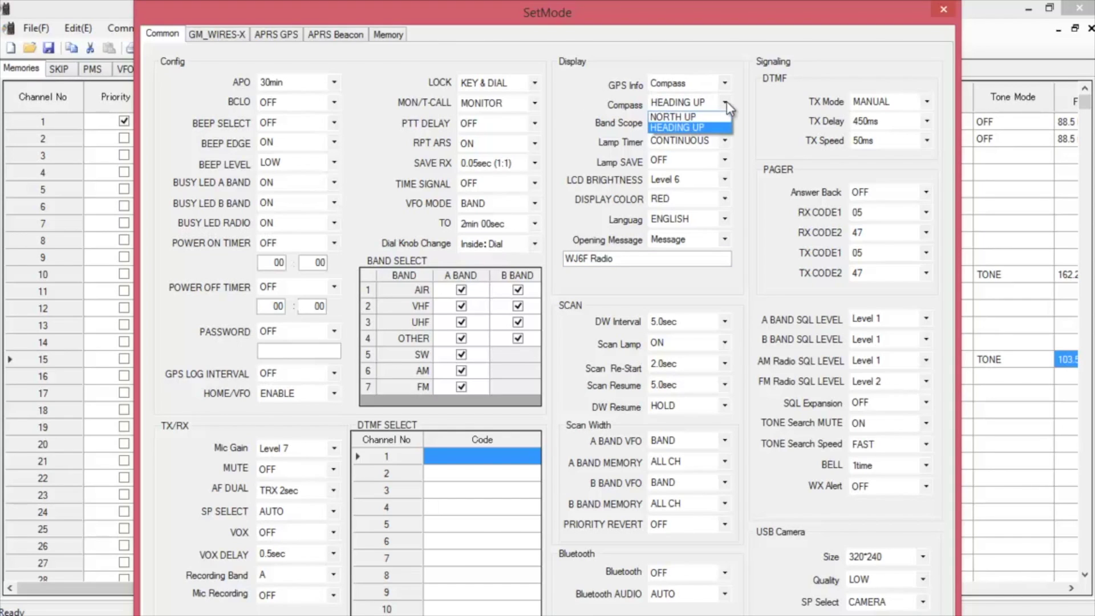
{"action": "left_click", "coordinate": [727, 101]}
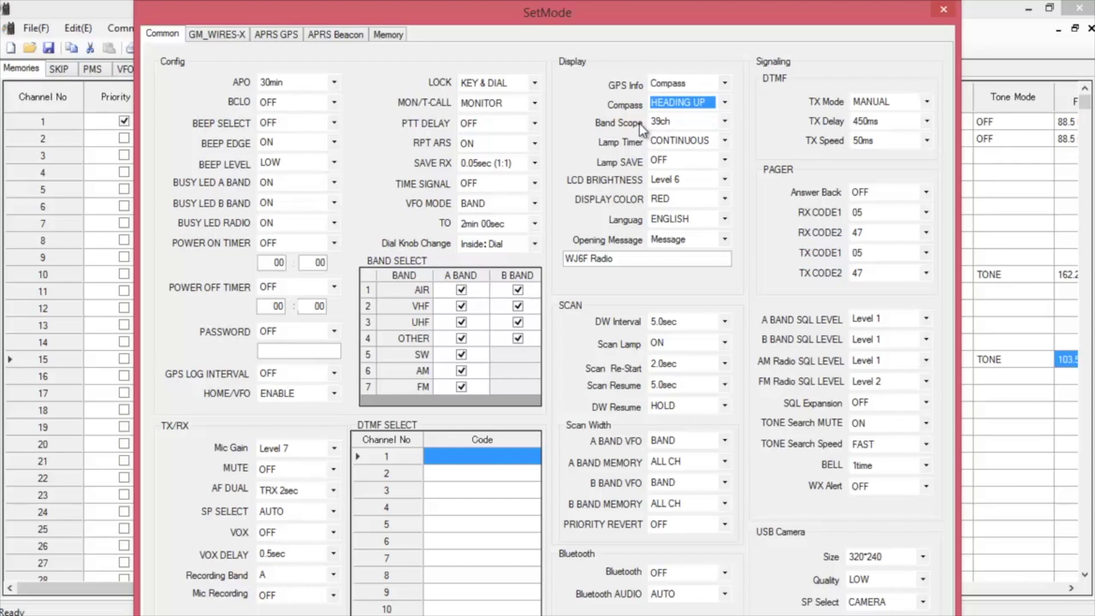
{"action": "left_click", "coordinate": [725, 123]}
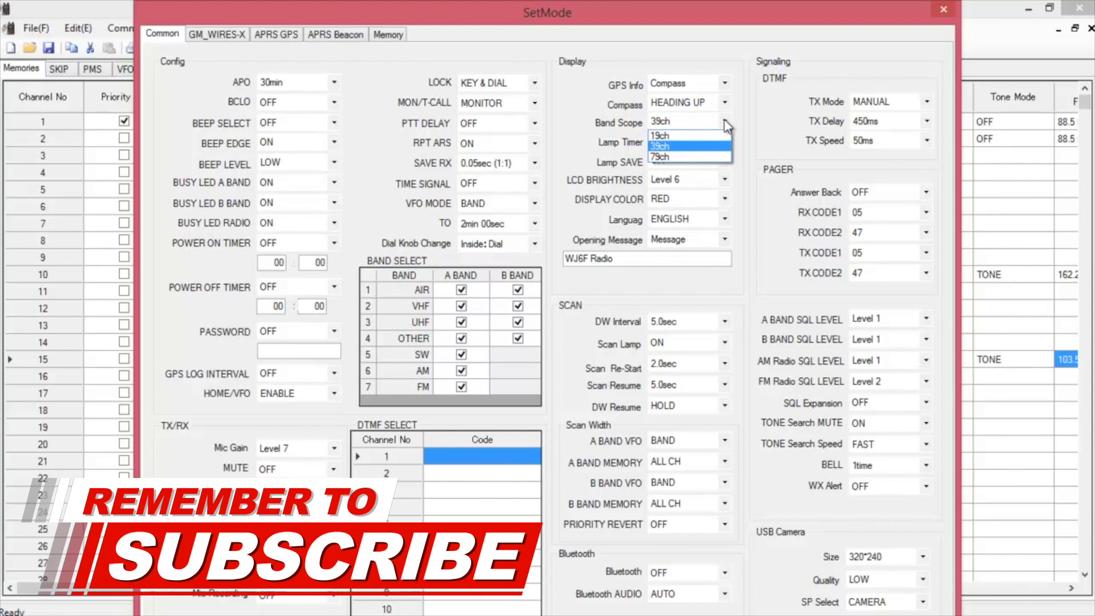
{"action": "left_click", "coordinate": [726, 124]}
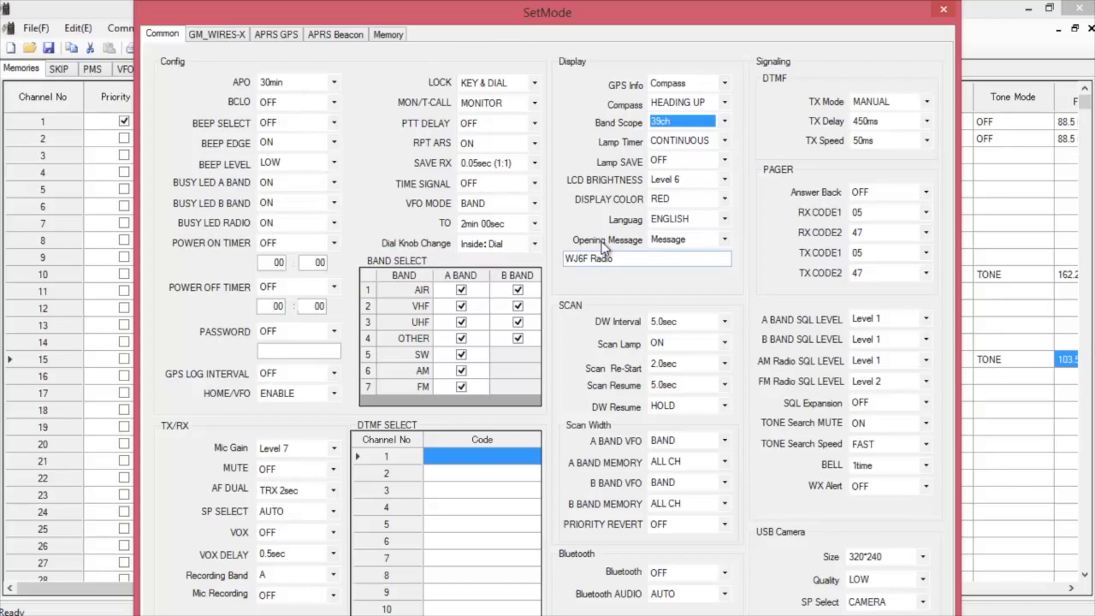
{"action": "left_click", "coordinate": [723, 239]}
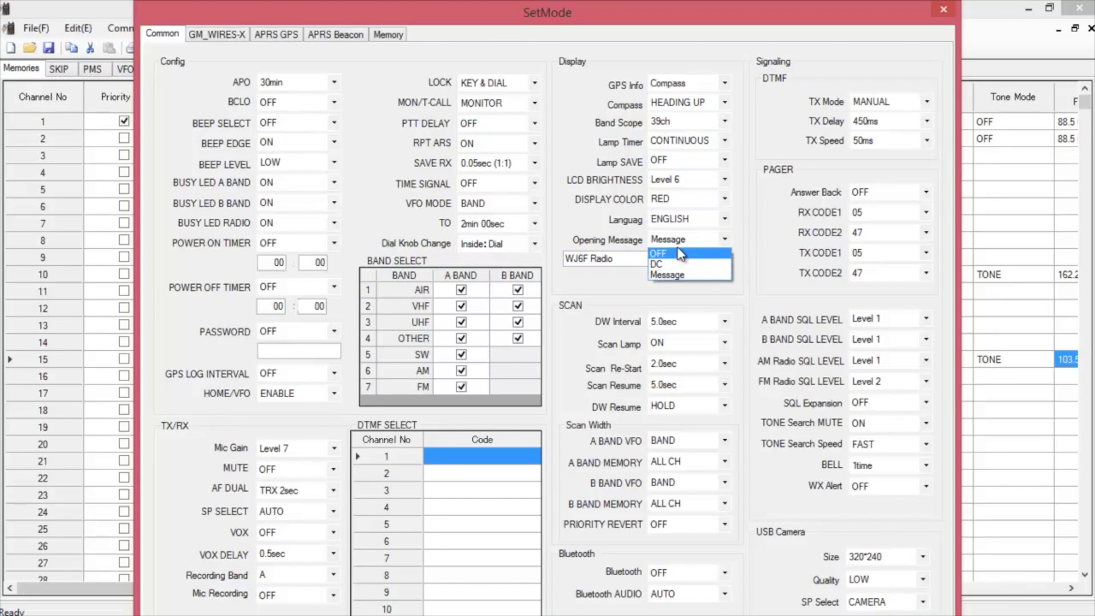
{"action": "left_click", "coordinate": [583, 289]}
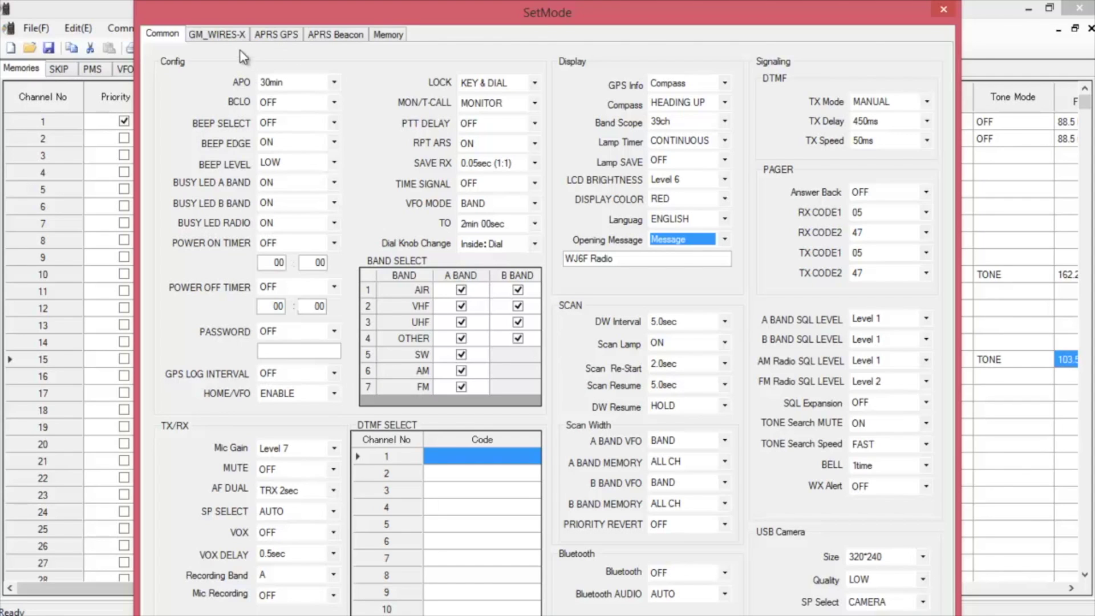
{"action": "left_click", "coordinate": [223, 32]}
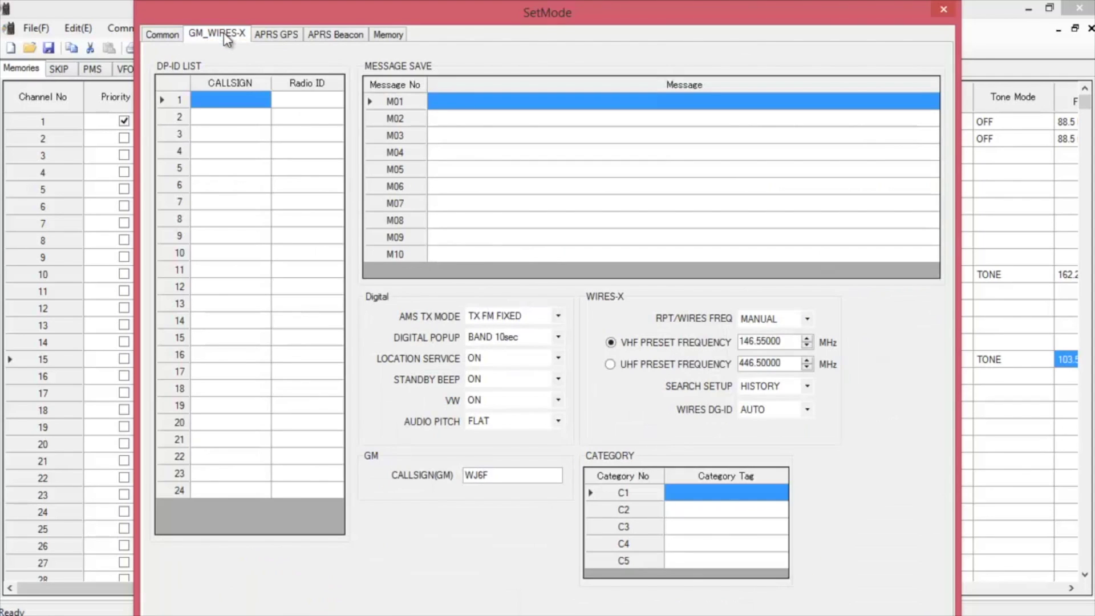
- Show the APRS GPS settings page, then the APRS Beacon page of SetMode
{"action": "left_click", "coordinate": [273, 33]}
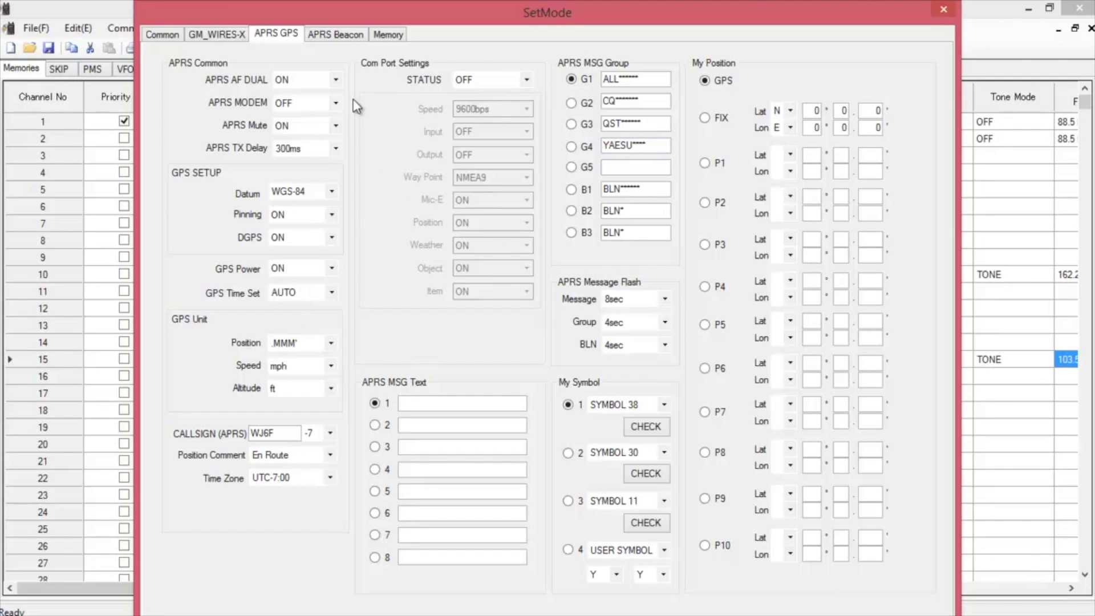
{"action": "left_click", "coordinate": [323, 40]}
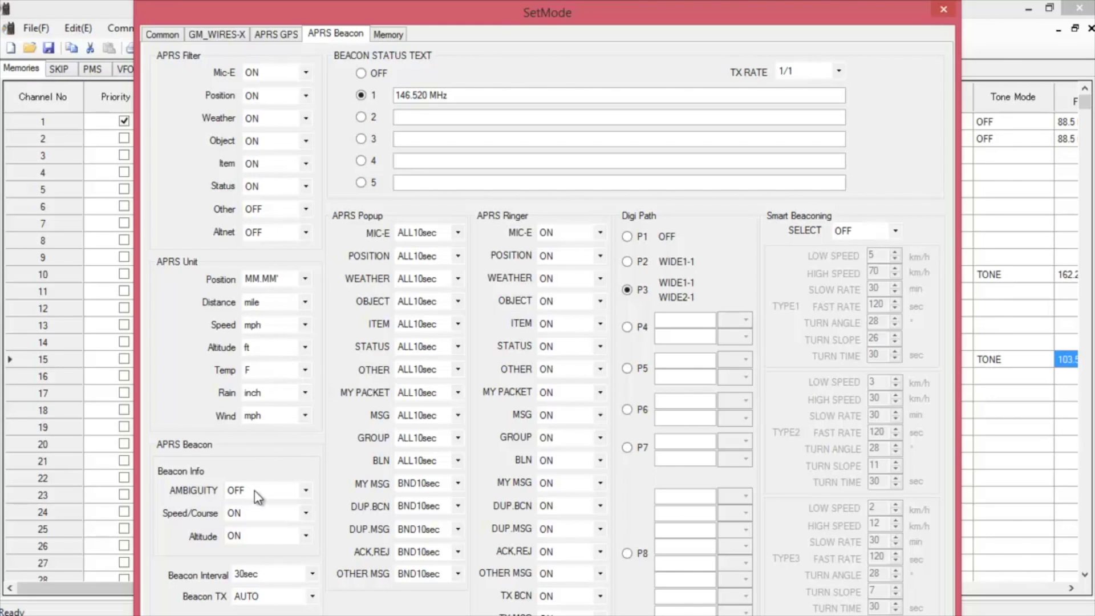
- Leave APRS position ambiguity set to OFF
{"action": "left_click", "coordinate": [306, 490]}
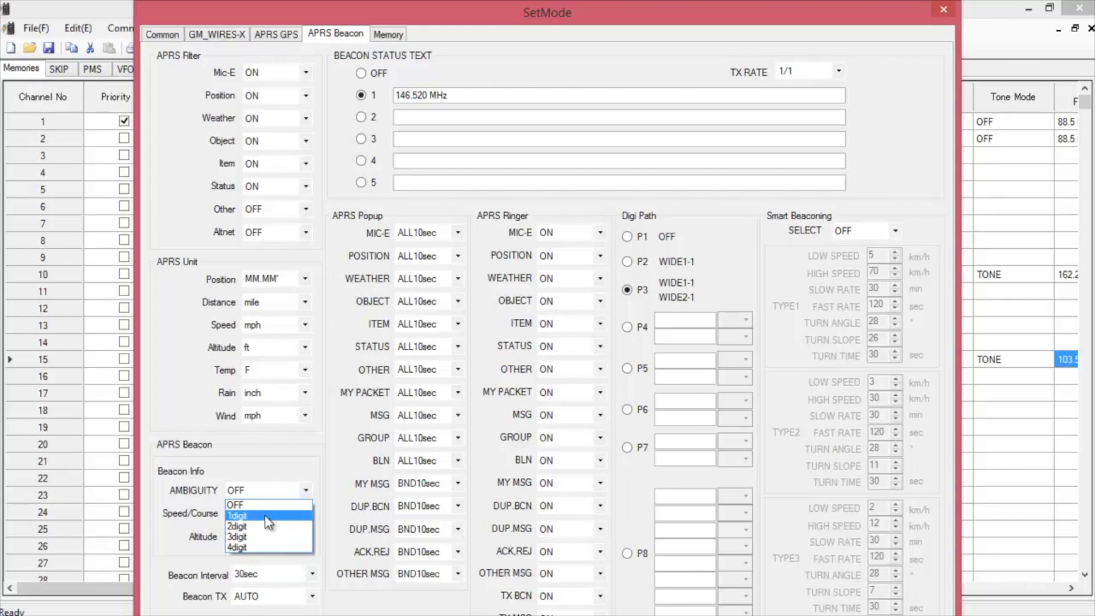
{"action": "left_click", "coordinate": [257, 469]}
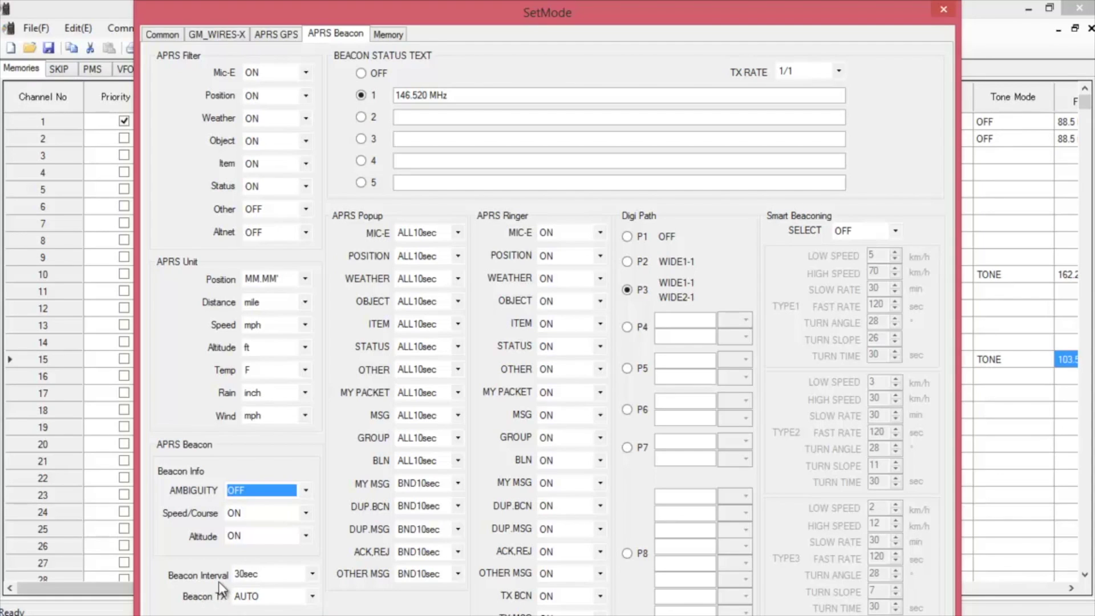
- Set the APRS beacon interval to 5min and Beacon TX to SmartBeaconing
{"action": "left_click", "coordinate": [313, 575]}
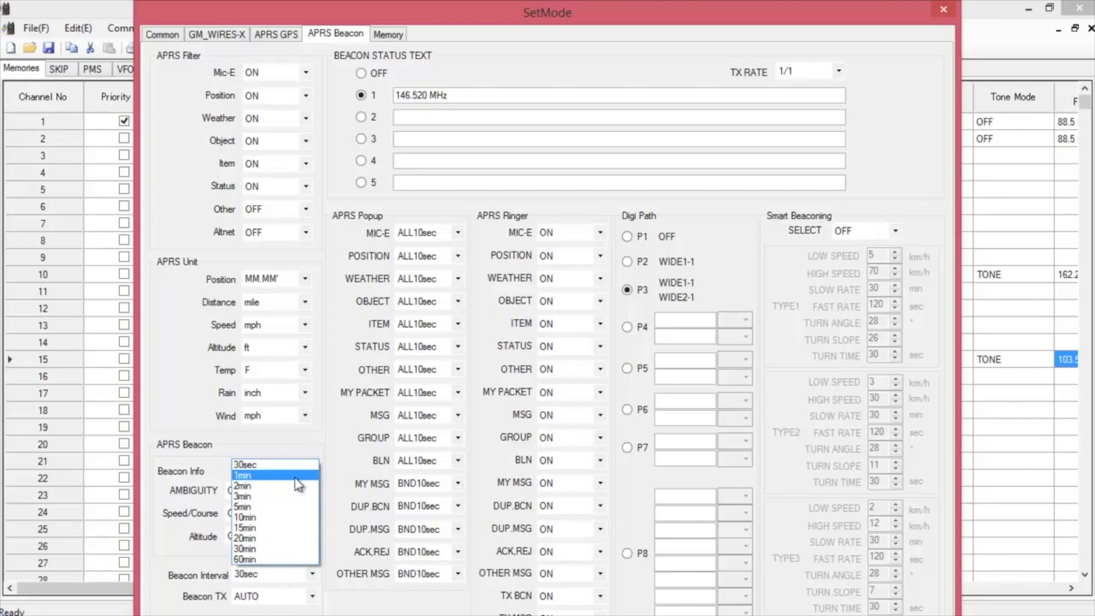
{"action": "left_click", "coordinate": [300, 507]}
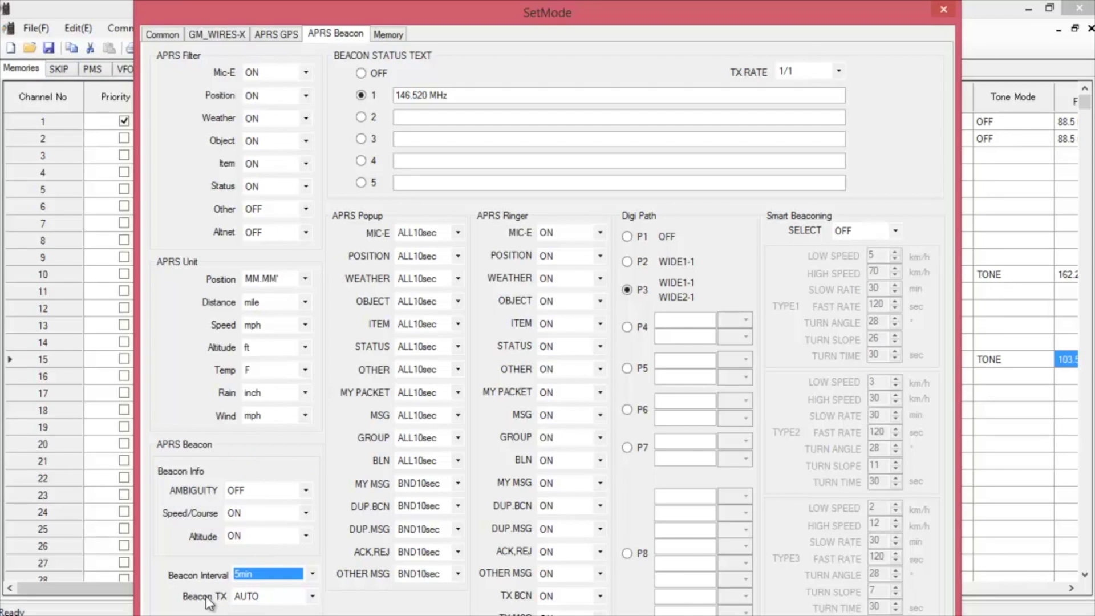
{"action": "left_click", "coordinate": [313, 596]}
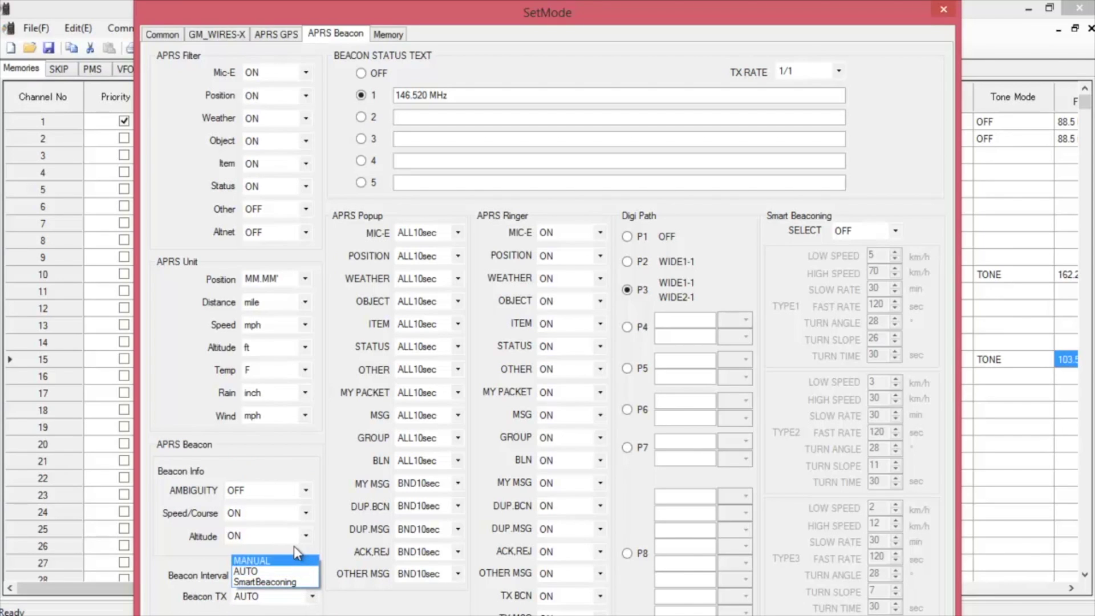
{"action": "left_click", "coordinate": [270, 572]}
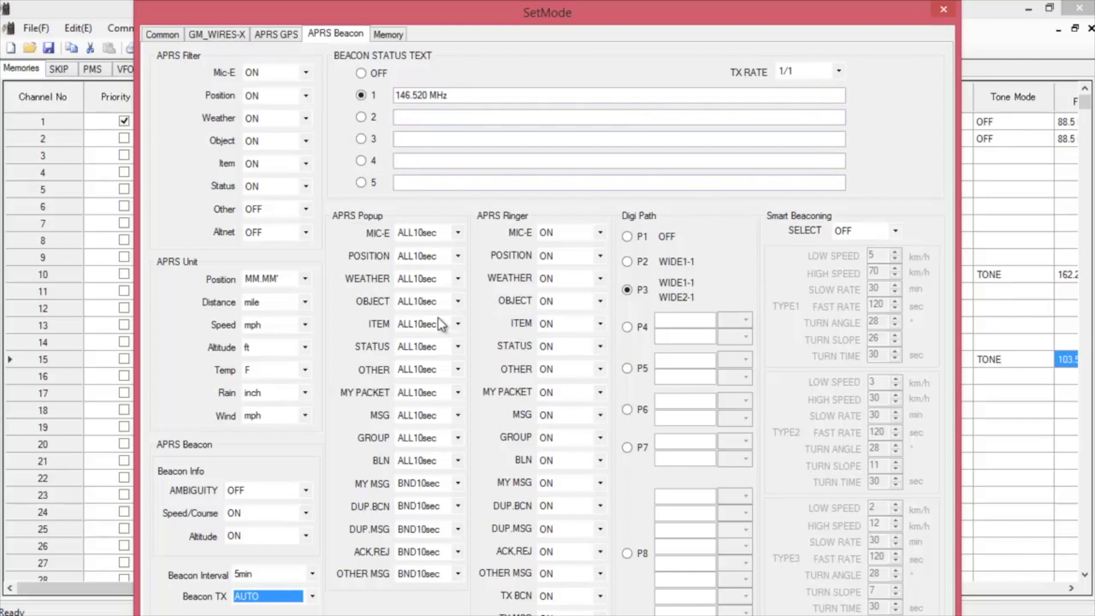
{"action": "key", "text": "Down"}
{"action": "left_click", "coordinate": [396, 36]}
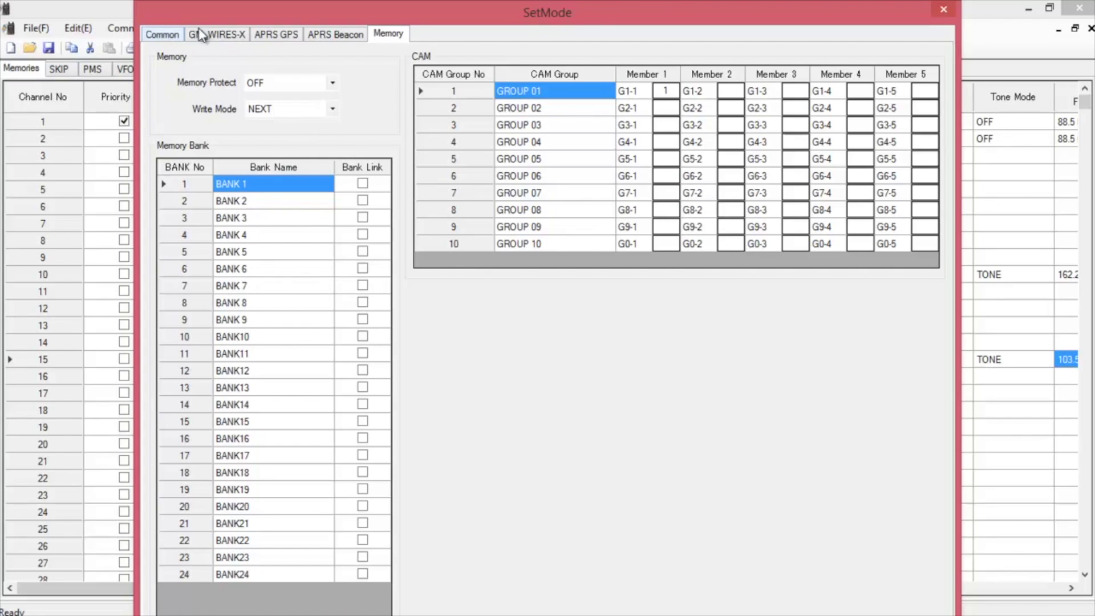
- Close the SetMode dialog to return to the Memories channel list
{"action": "left_click", "coordinate": [945, 8]}
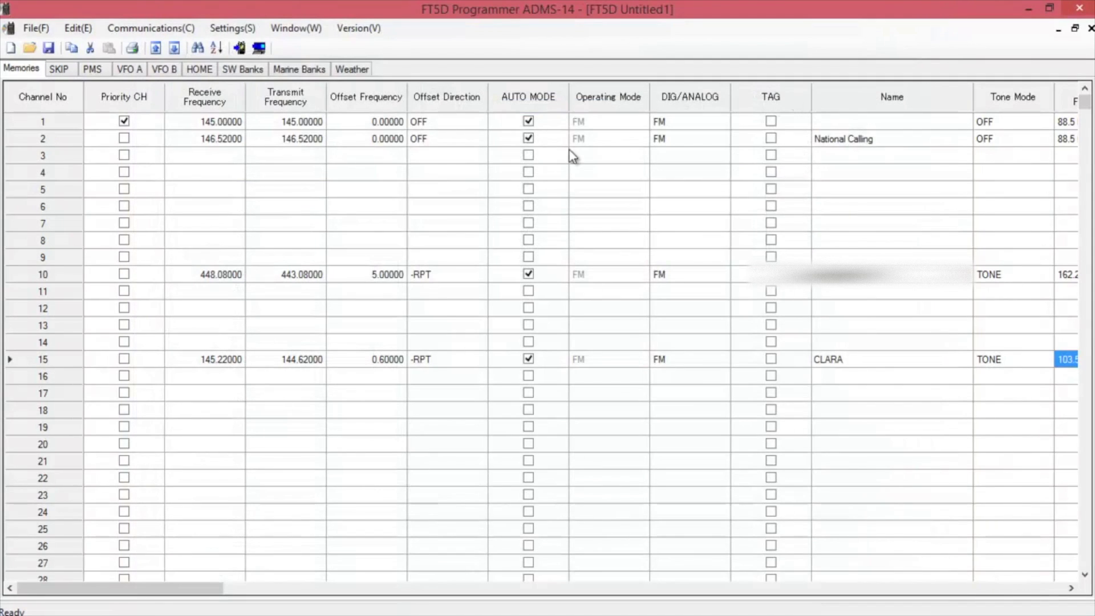
- Send the programmed memories and settings to the FT5D and dismiss the completed-transfer notice
{"action": "left_click", "coordinate": [242, 50]}
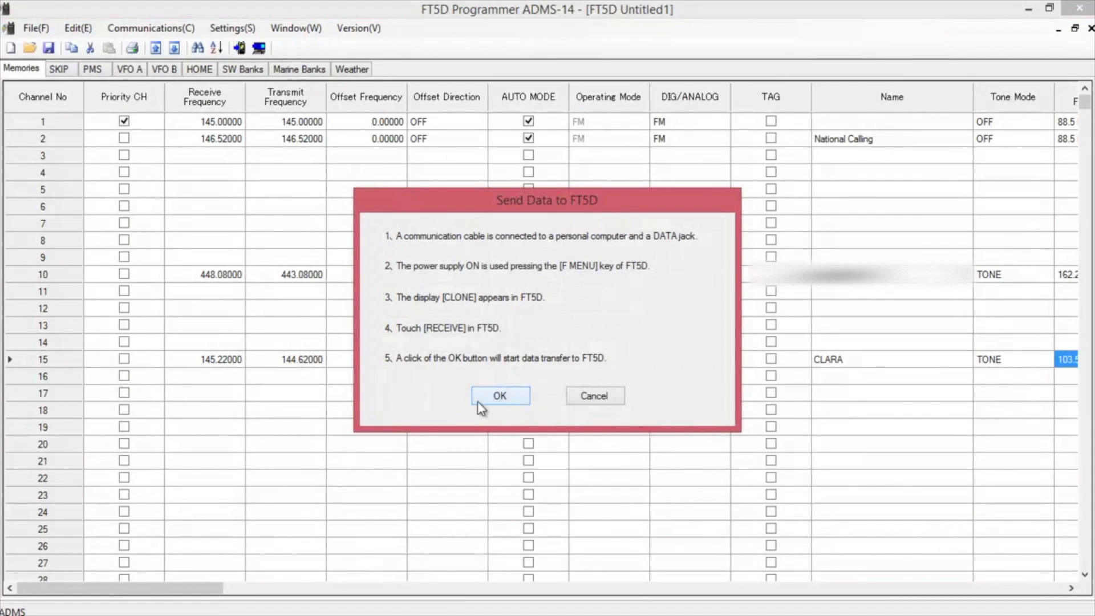
{"action": "left_click", "coordinate": [500, 400]}
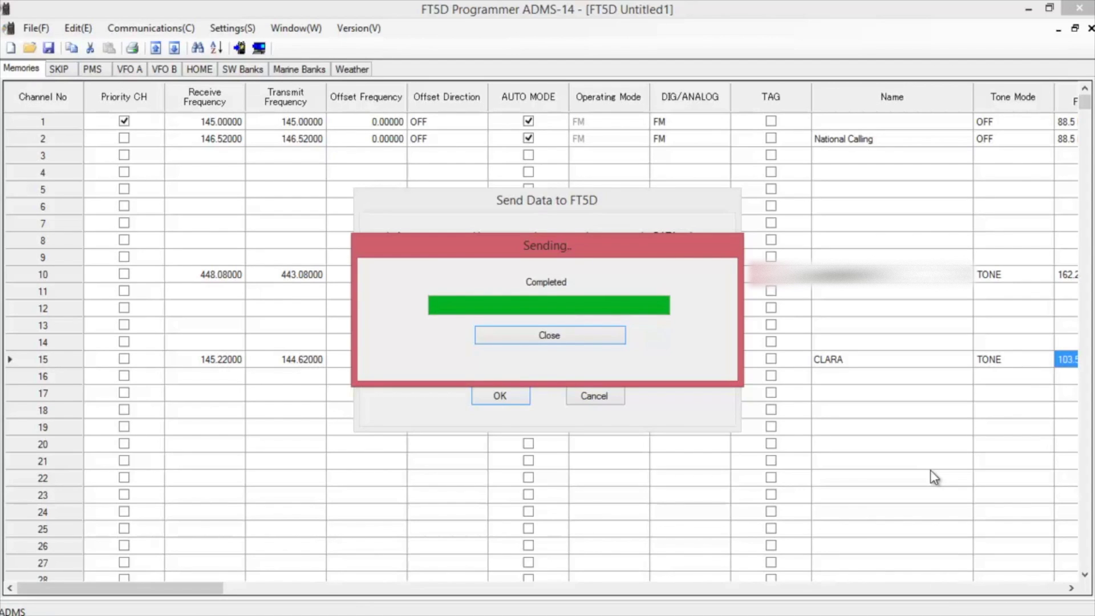
{"action": "left_click", "coordinate": [486, 333]}
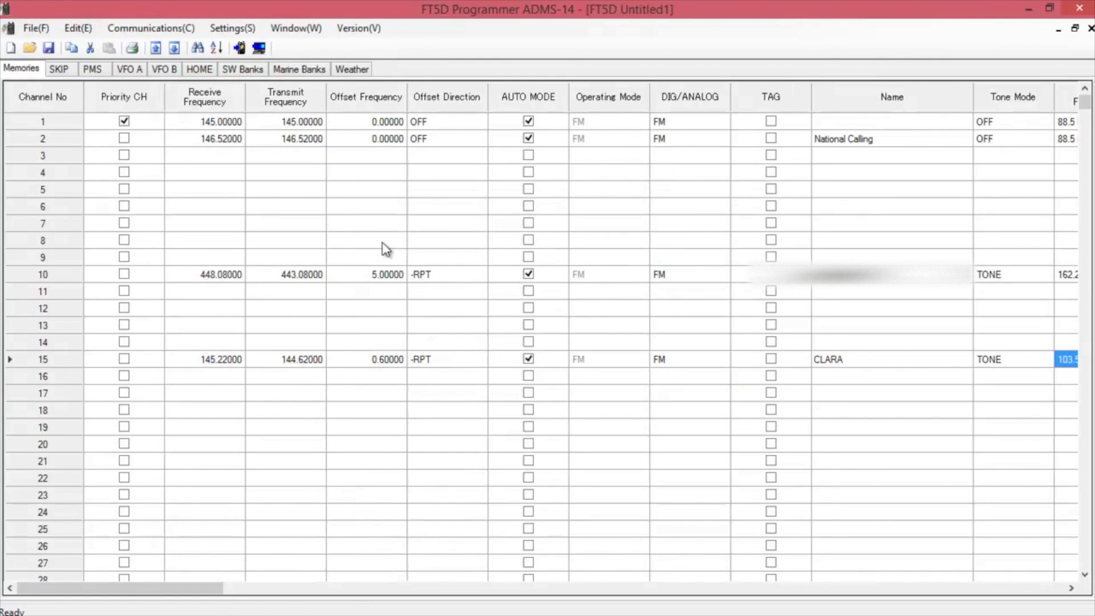
{"action": "left_click", "coordinate": [33, 29]}
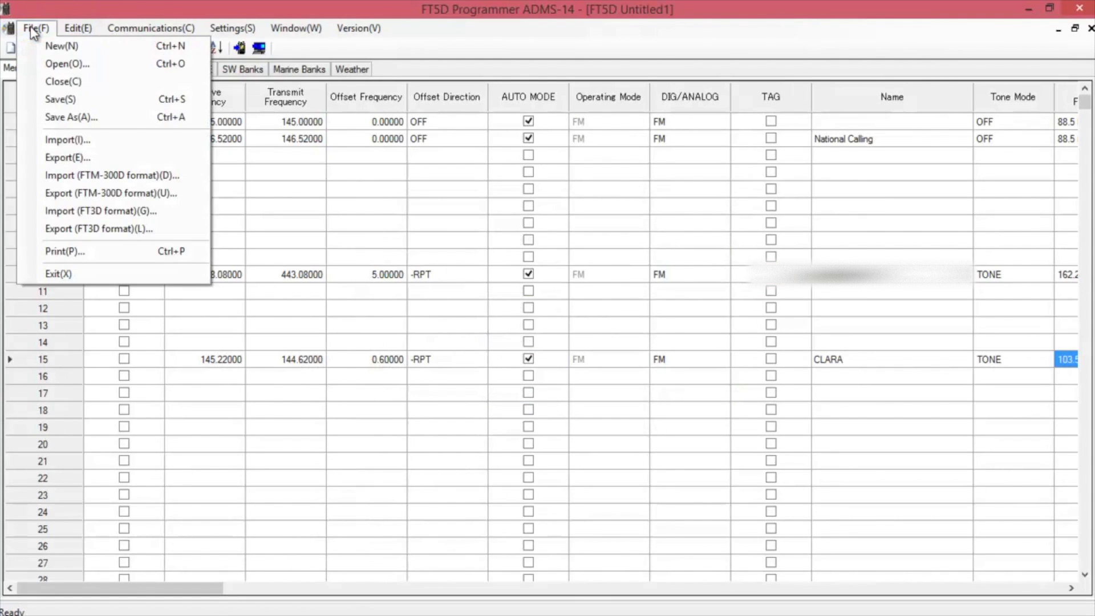
- Save the programming with Save As under the name FT5D Untitled1
{"action": "left_click", "coordinate": [65, 117]}
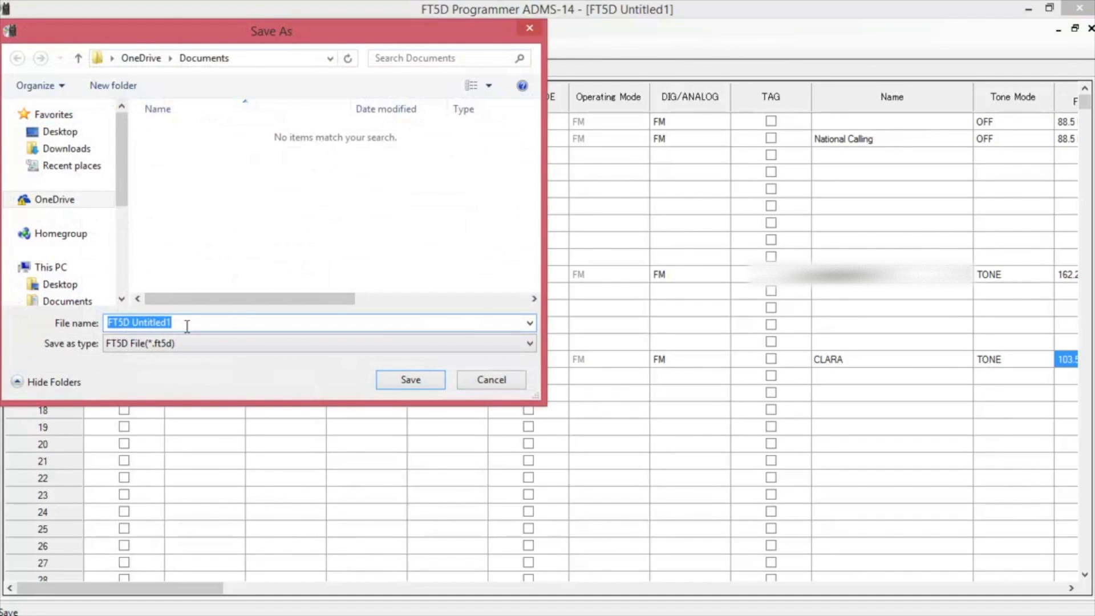
{"action": "left_click", "coordinate": [424, 387]}
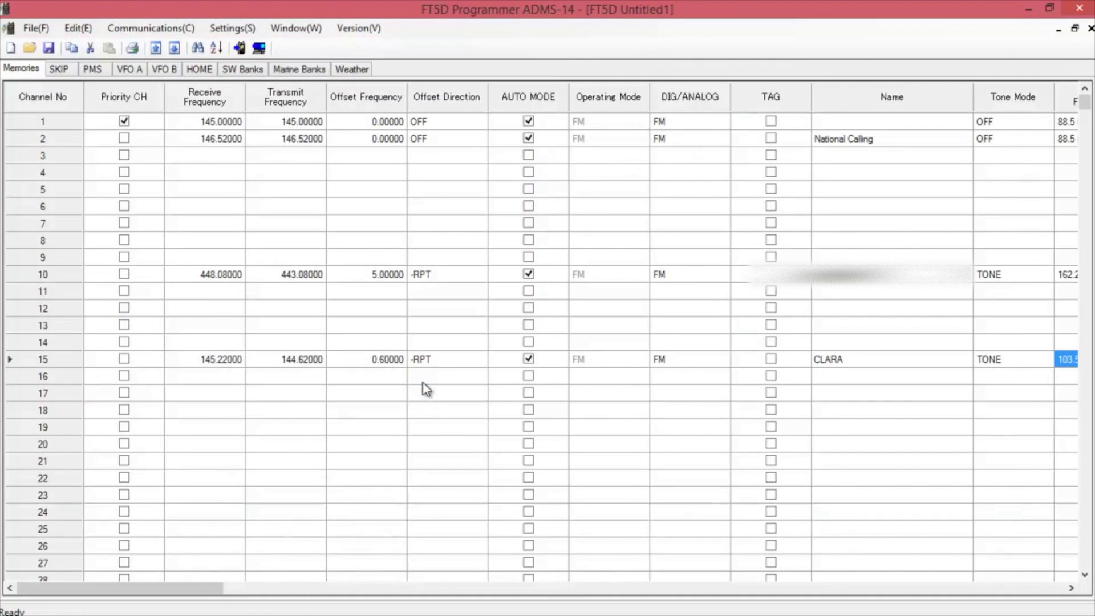